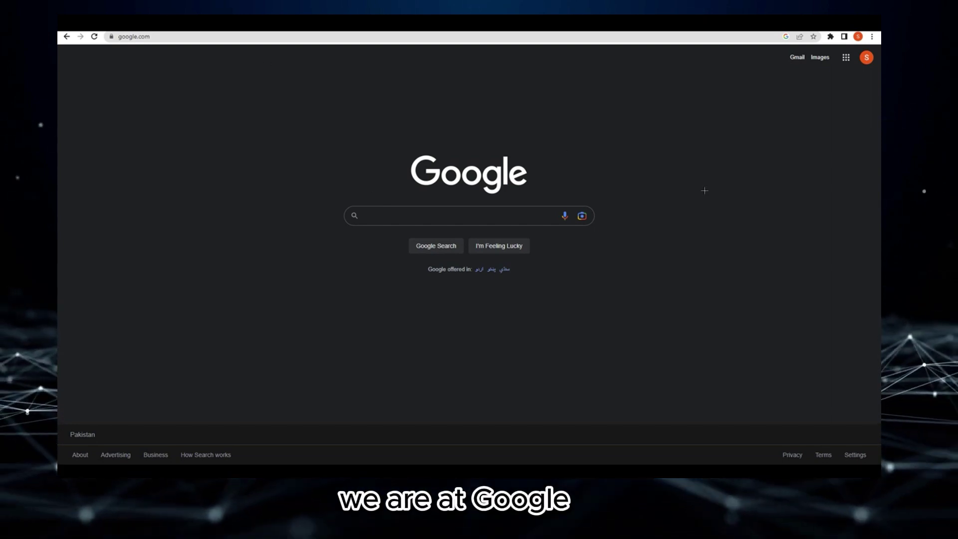
# Search Google for 'futuretools' and open the FutureTools website from the results.
pyautogui.click(398, 215)
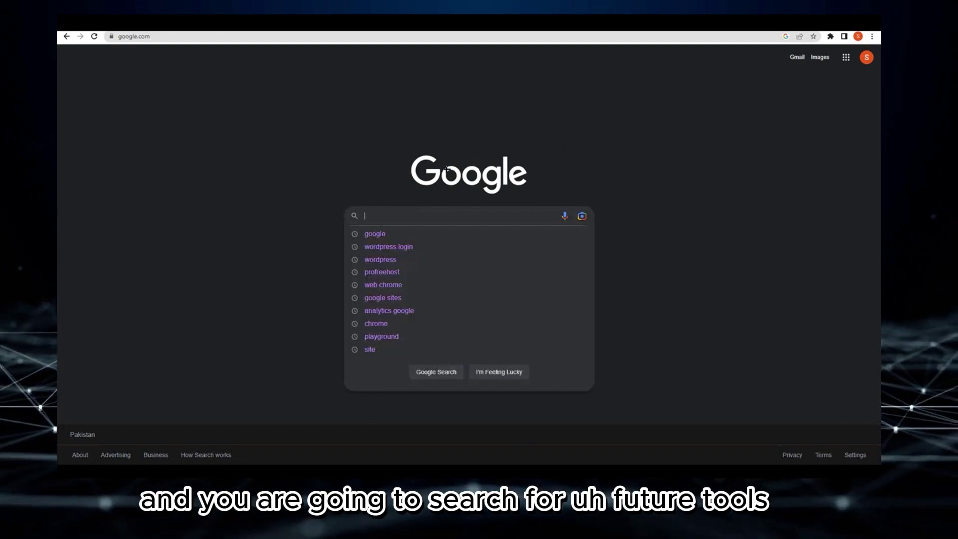
pyautogui.write('futuretools')
pyautogui.press('Return')
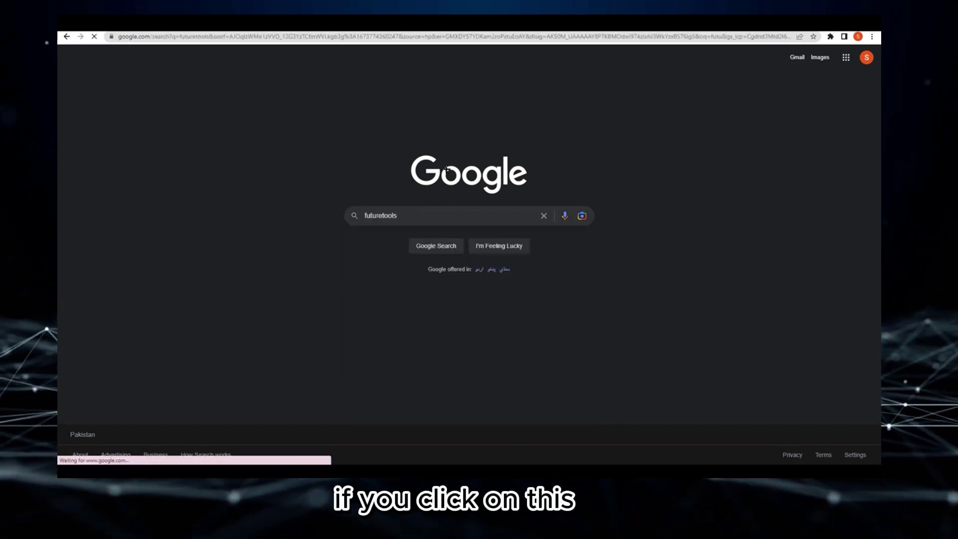
pyautogui.click(285, 144)
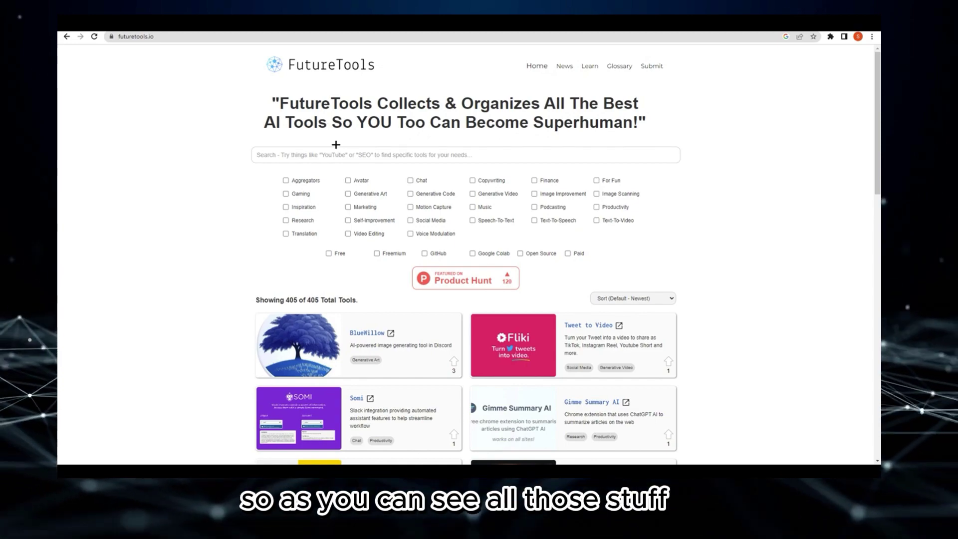
# Search the FutureTools directory for 'tome' until only the Tome card remains.
pyautogui.scroll(-20, 869, 349)
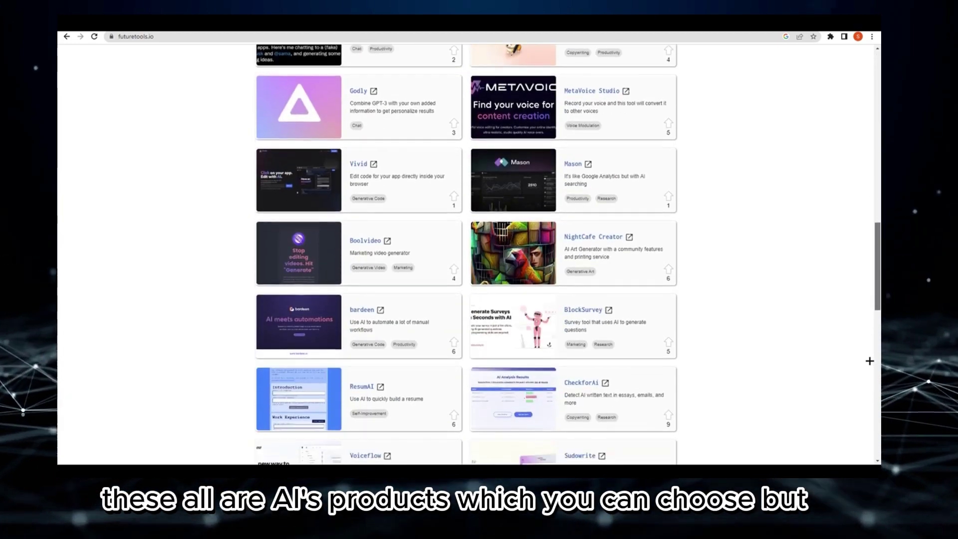
pyautogui.scroll(-10, 870, 361)
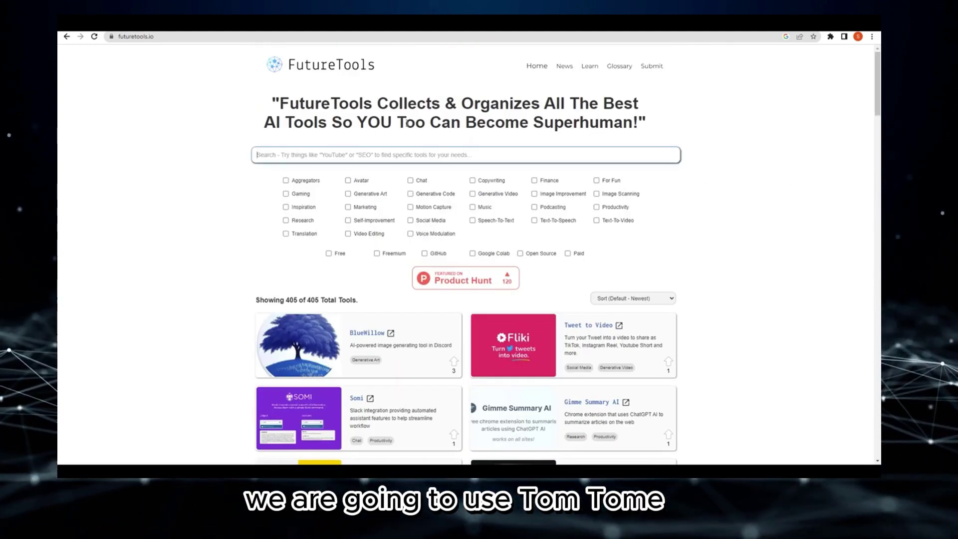
pyautogui.write('tome')
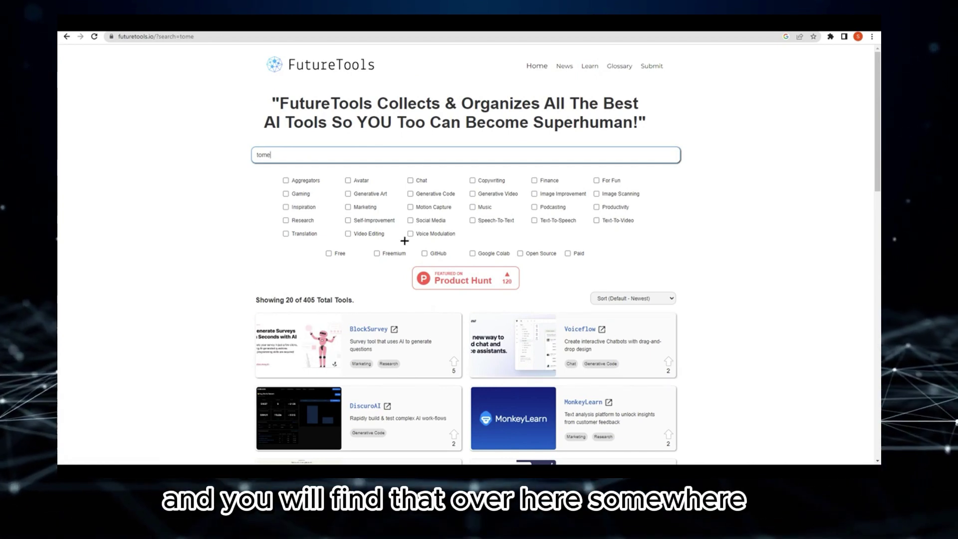
pyautogui.scroll(-3, 404, 241)
pyautogui.scroll(-2, 662, 374)
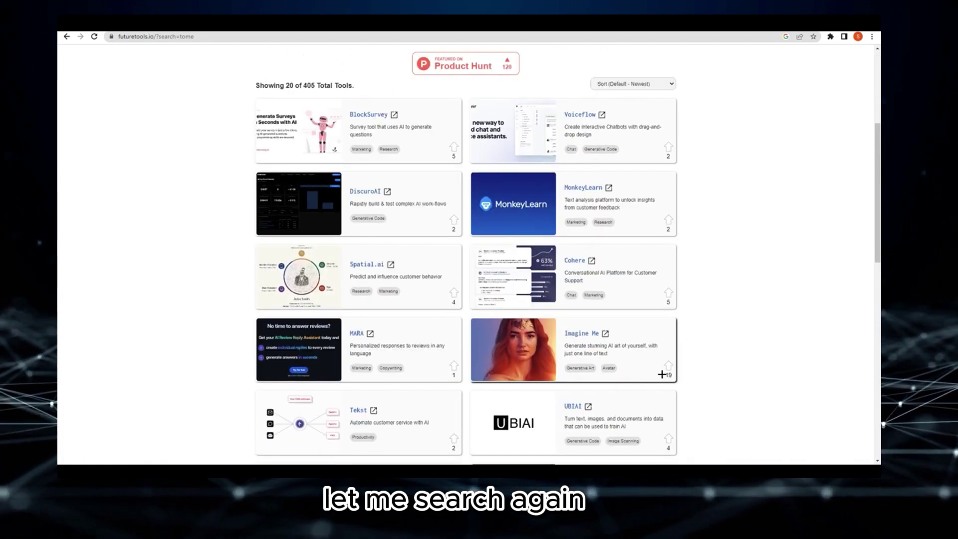
pyautogui.scroll(-3, 662, 375)
pyautogui.scroll(3, 690, 374)
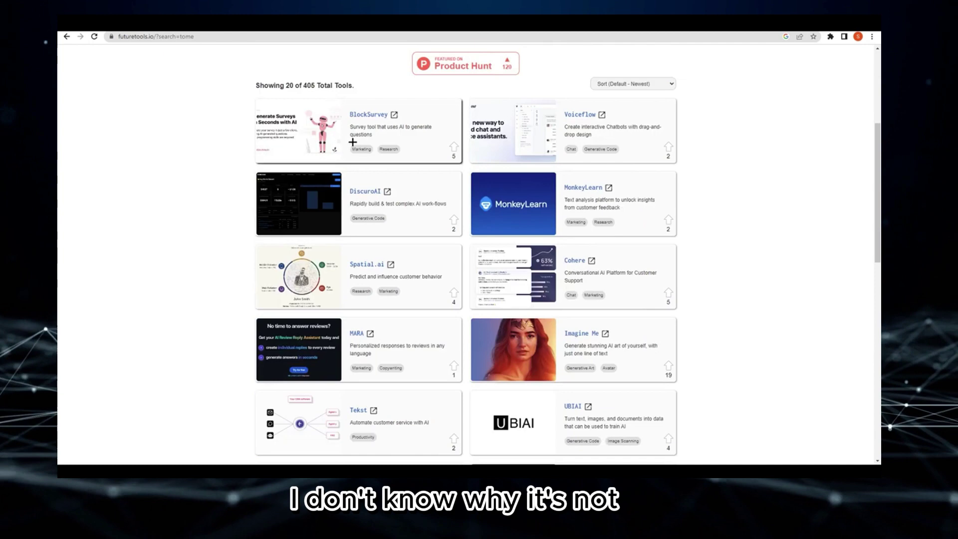
pyautogui.scroll(3, 353, 142)
pyautogui.click(312, 111)
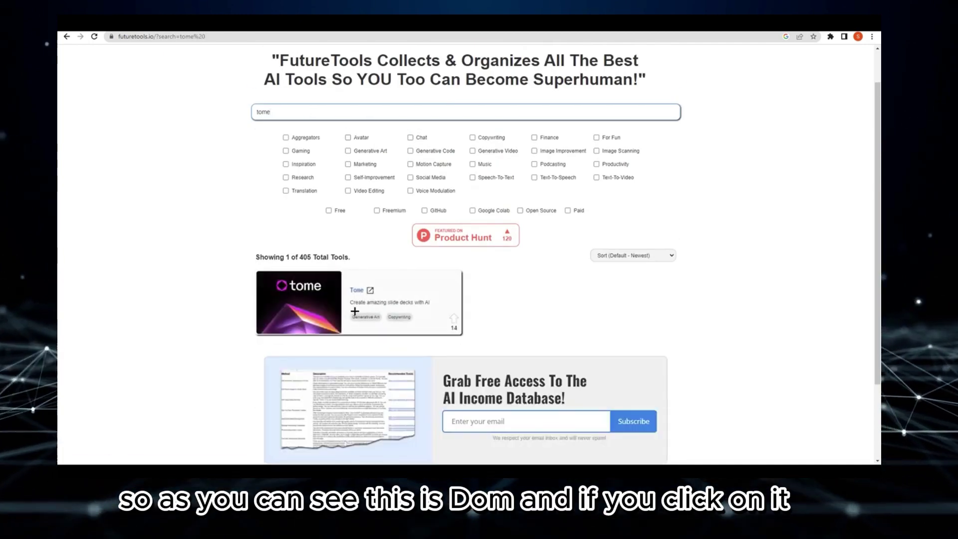
# Open Tome's FutureTools listing and go on to the Tome website.
pyautogui.click(360, 290)
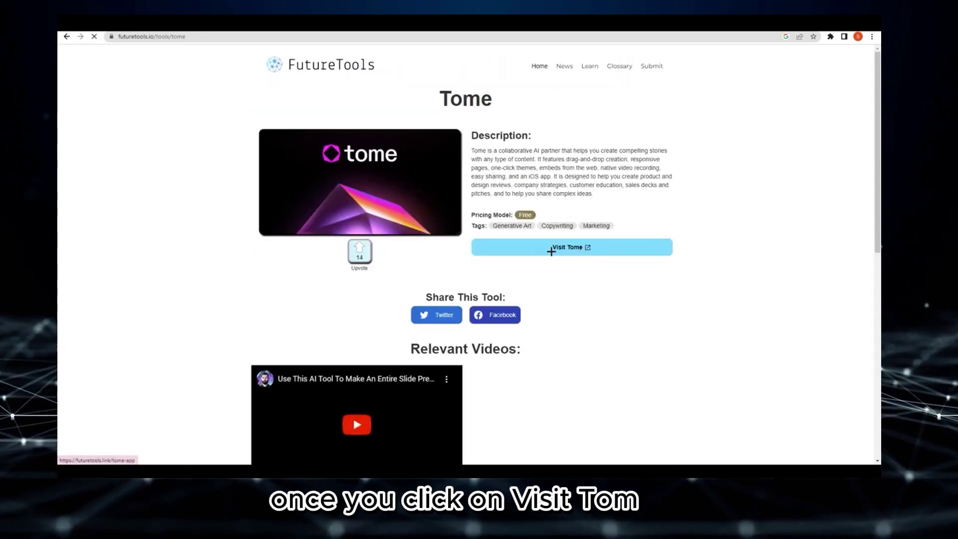
pyautogui.click(555, 247)
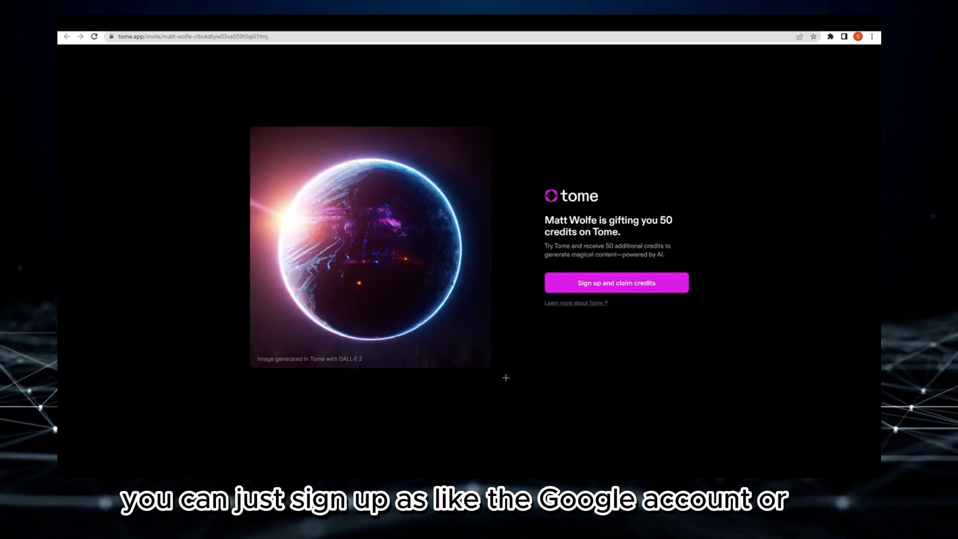
# Sign up for Tome's free credits using a Google account.
pyautogui.click(583, 285)
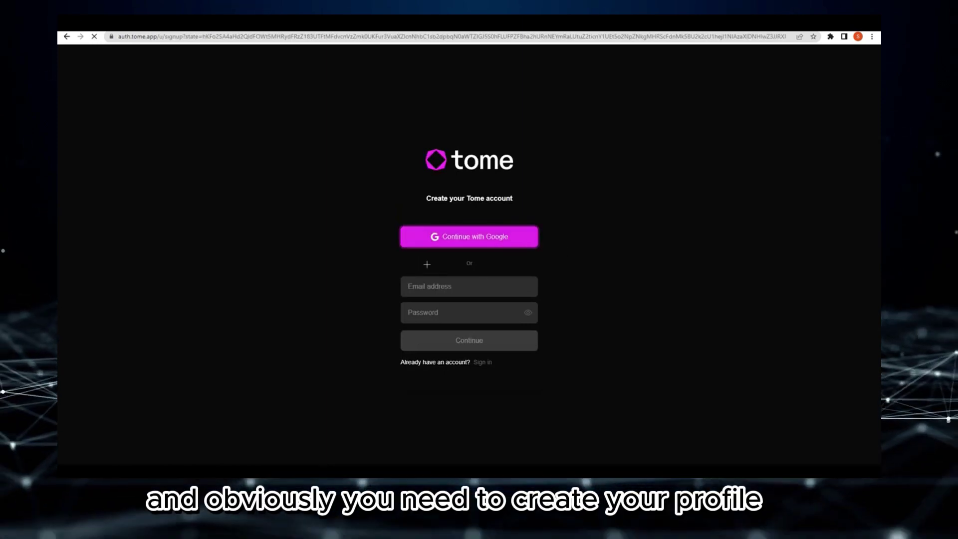
pyautogui.click(494, 234)
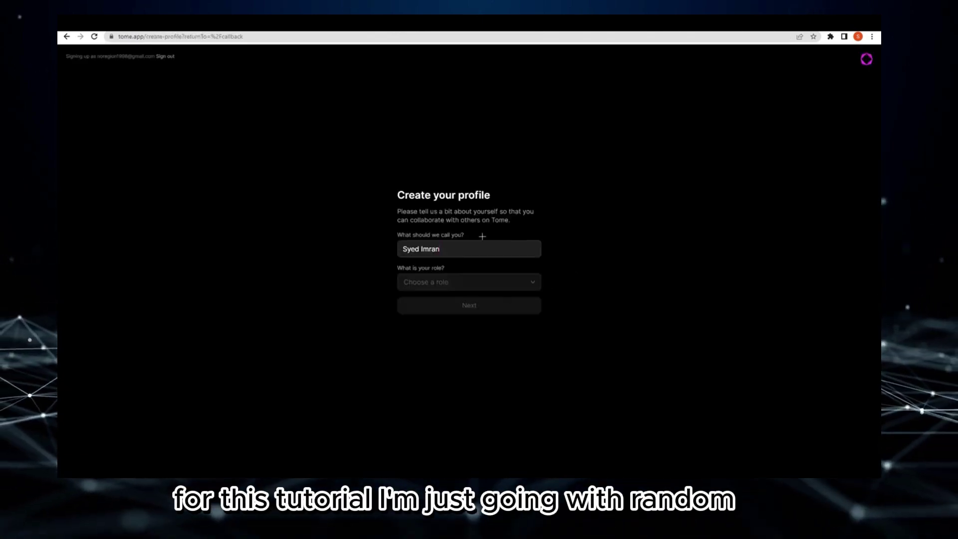
# Choose the Creative role and name the new workspace 'Presentations'.
pyautogui.click(473, 283)
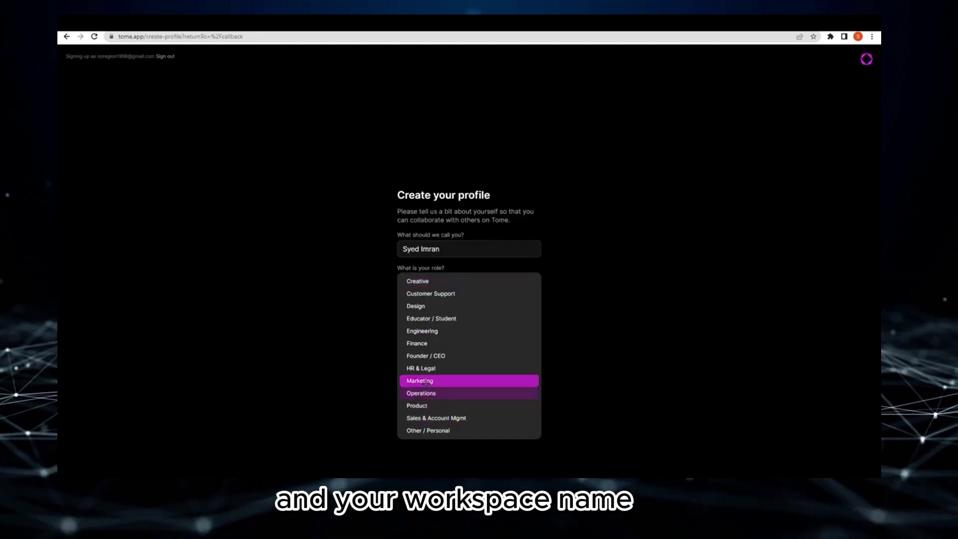
pyautogui.click(438, 282)
pyautogui.click(469, 305)
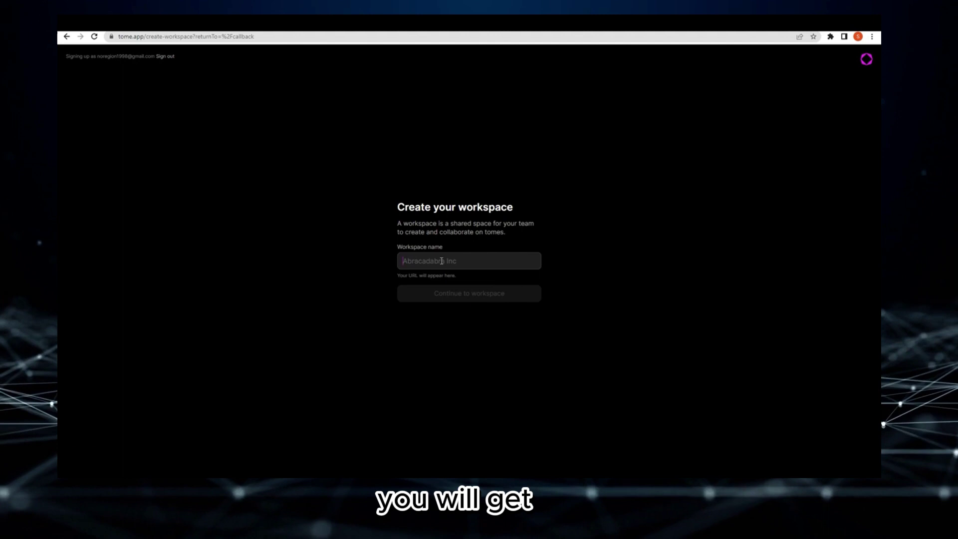
pyautogui.write('P')
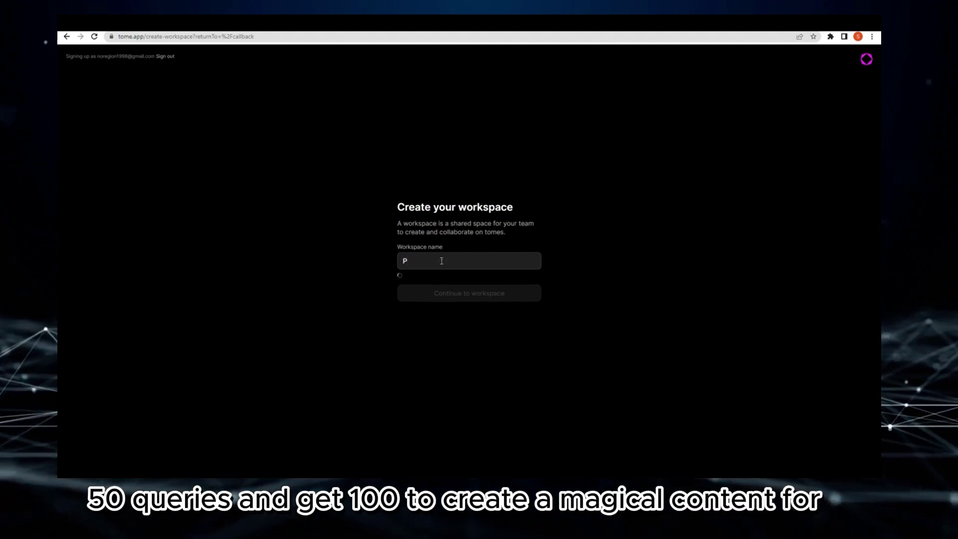
pyautogui.write('Presentations')
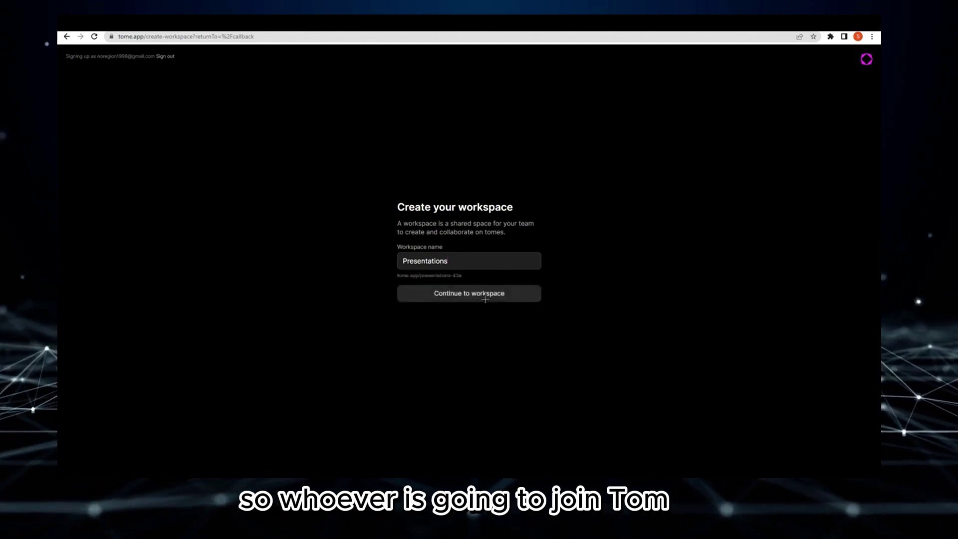
pyautogui.click(493, 293)
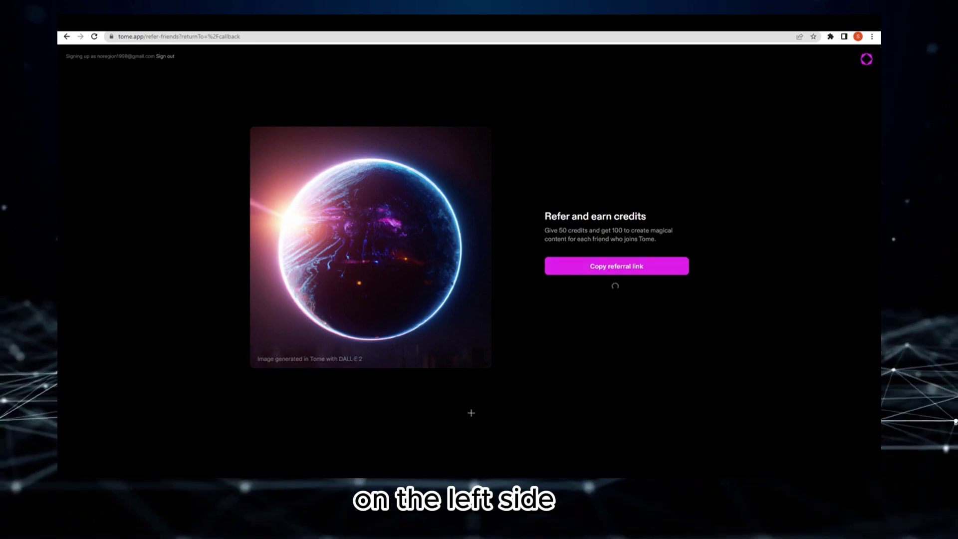
# Skip the referral offer to reach the Presentations workspace dashboard.
pyautogui.click(616, 286)
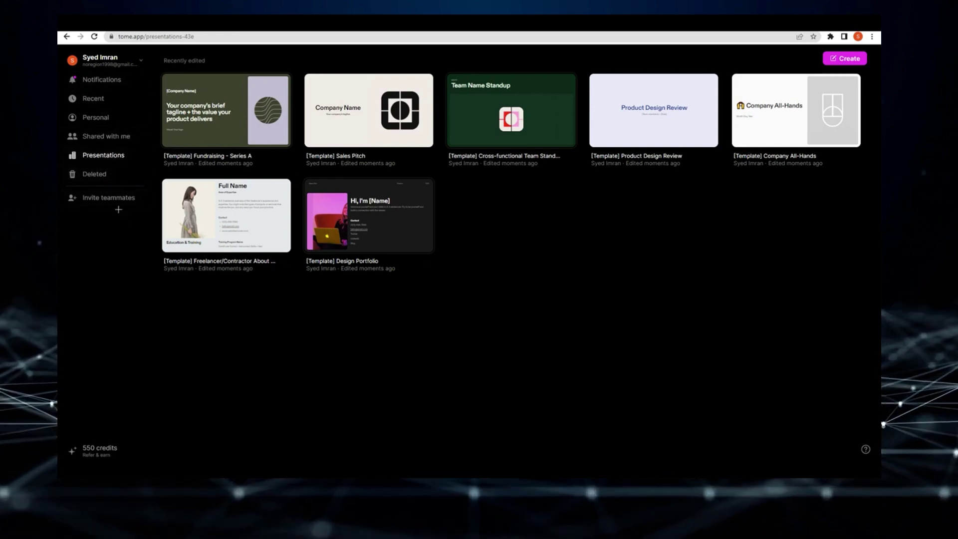
# Check the team invitations and credit balance, then create a new blank tome.
pyautogui.click(99, 200)
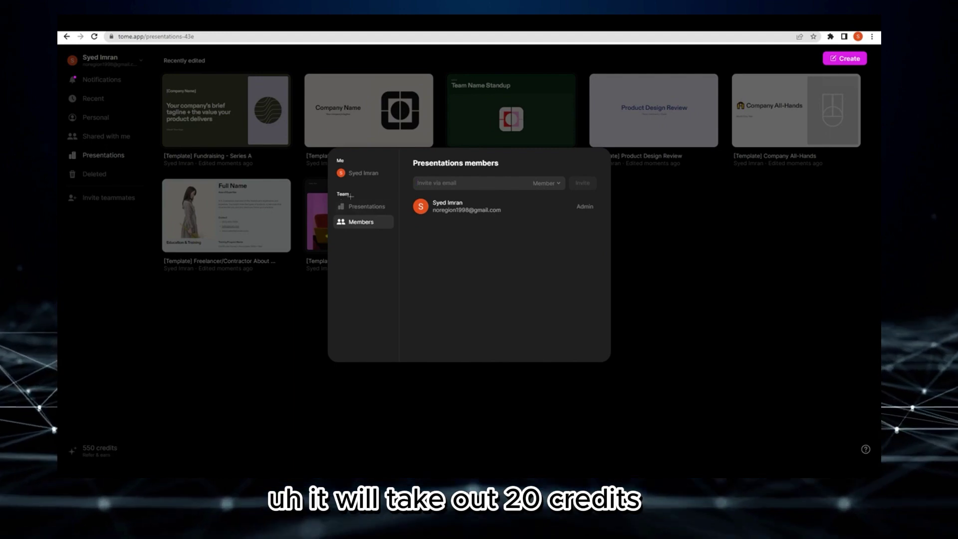
pyautogui.click(646, 328)
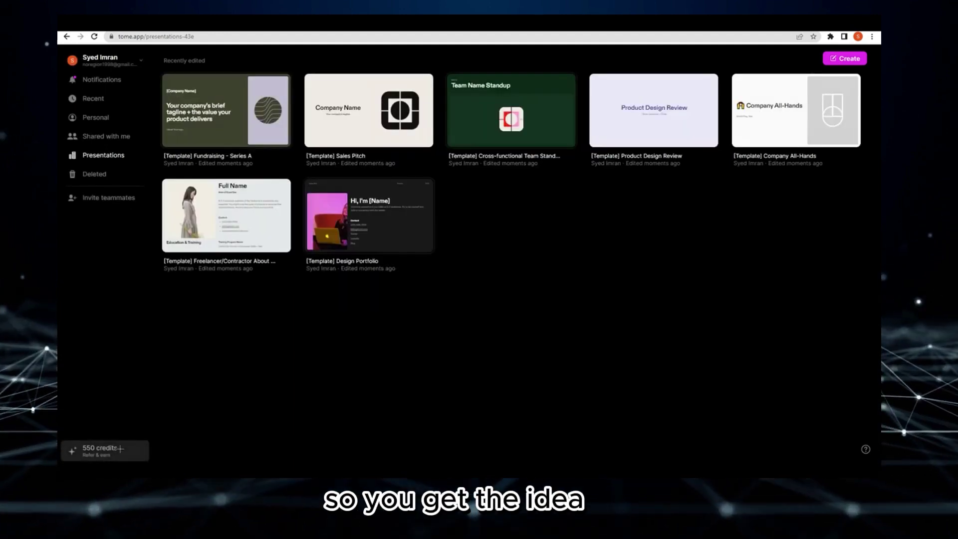
pyautogui.click(90, 455)
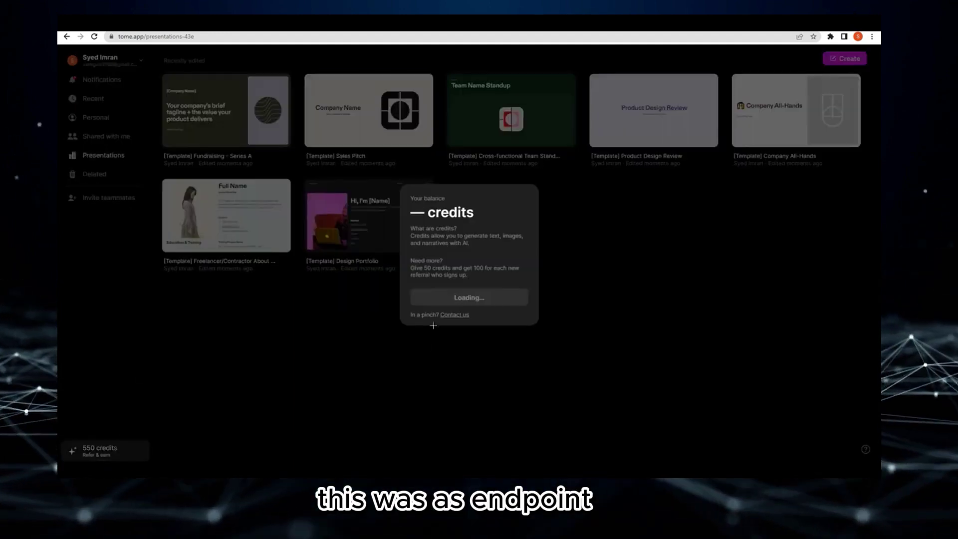
pyautogui.click(386, 369)
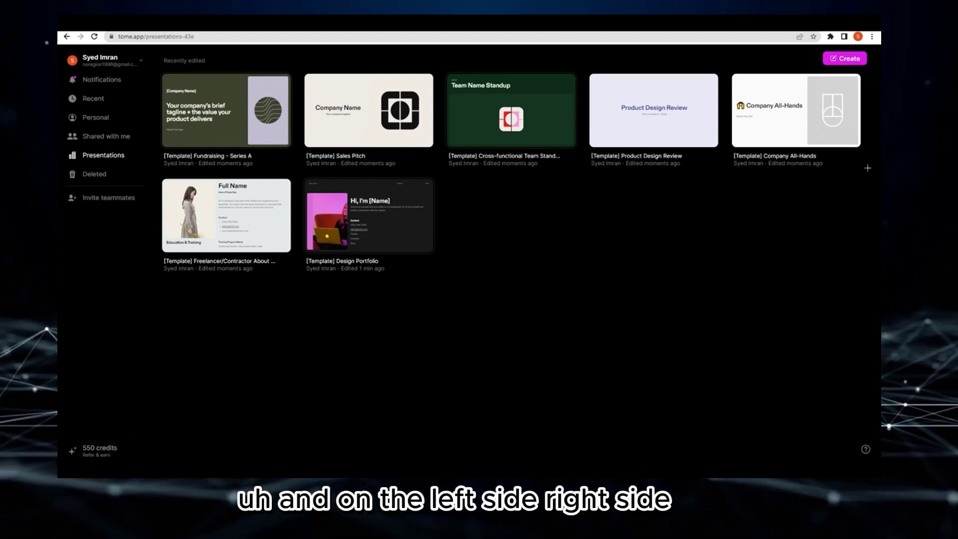
pyautogui.click(832, 57)
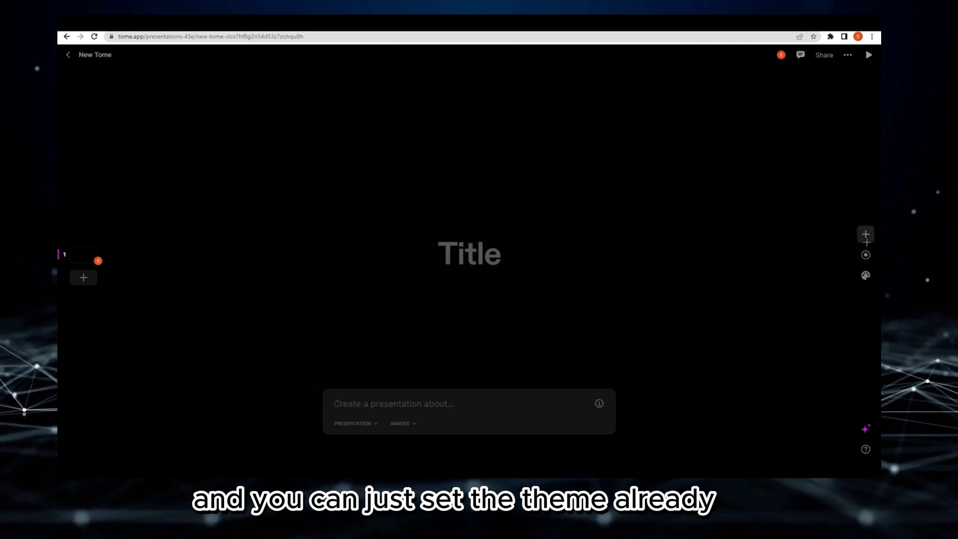
# Apply the dark green Moss theme to the new tome after previewing Light and Ocean.
pyautogui.click(867, 233)
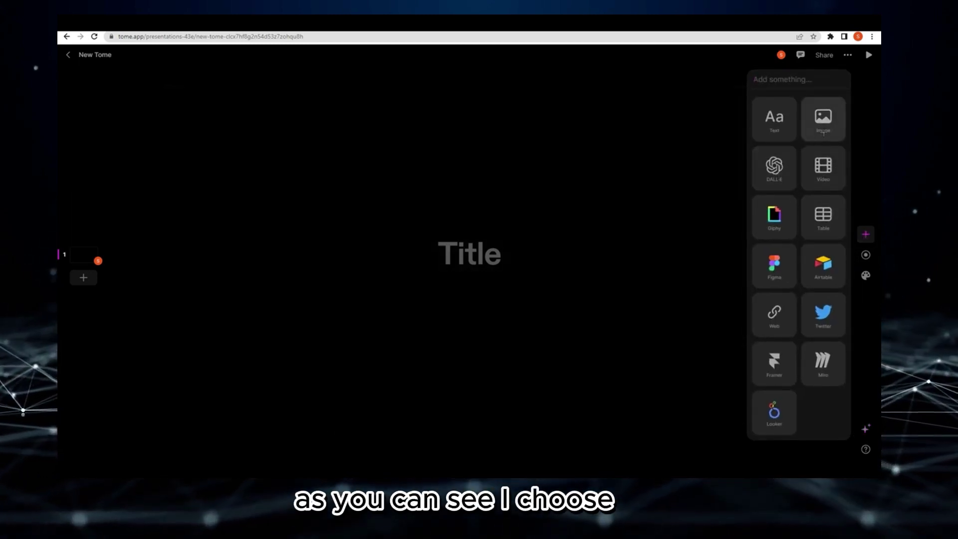
pyautogui.moveTo(871, 243)
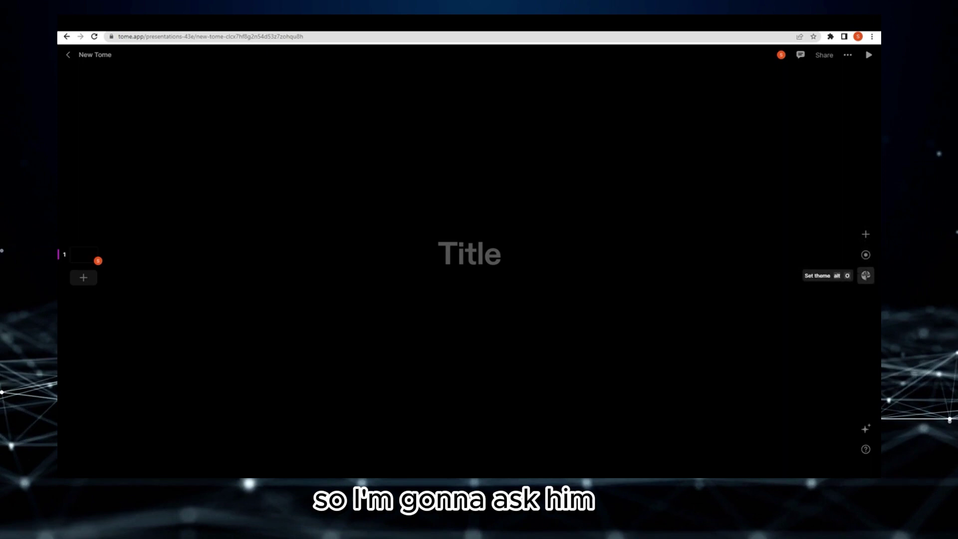
pyautogui.click(866, 276)
pyautogui.click(813, 222)
pyautogui.click(799, 242)
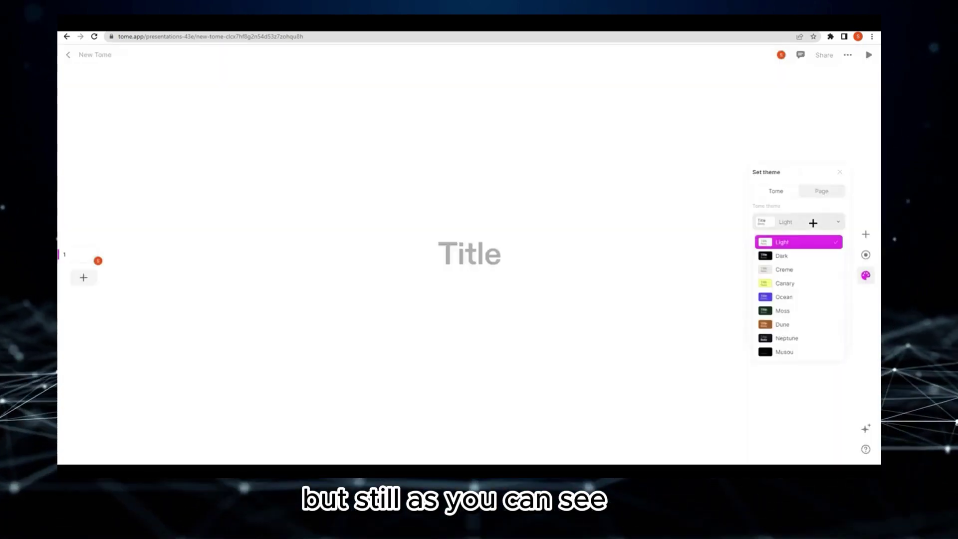
pyautogui.click(798, 297)
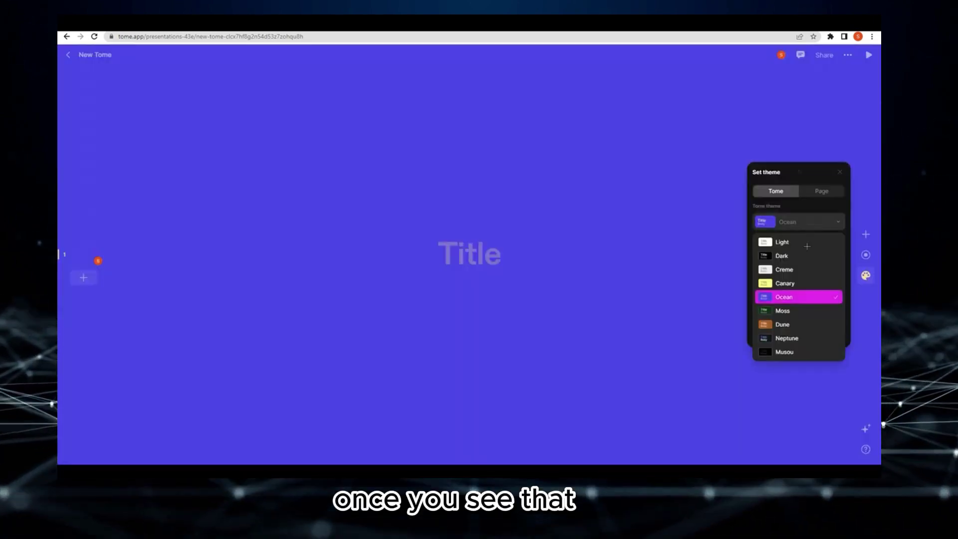
pyautogui.click(789, 310)
pyautogui.click(808, 222)
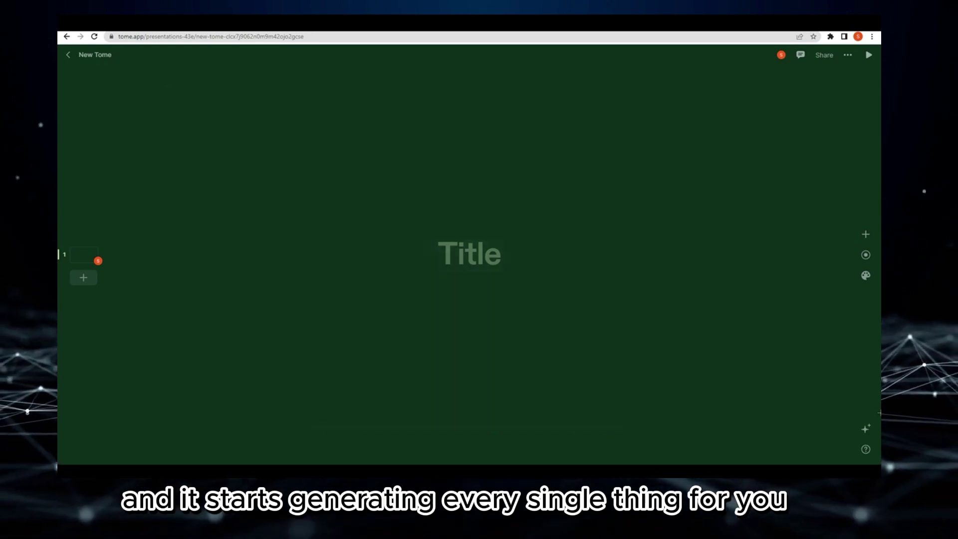
# Enter 'create a slide presentation for world health day' into the AI prompt bar.
pyautogui.click(866, 428)
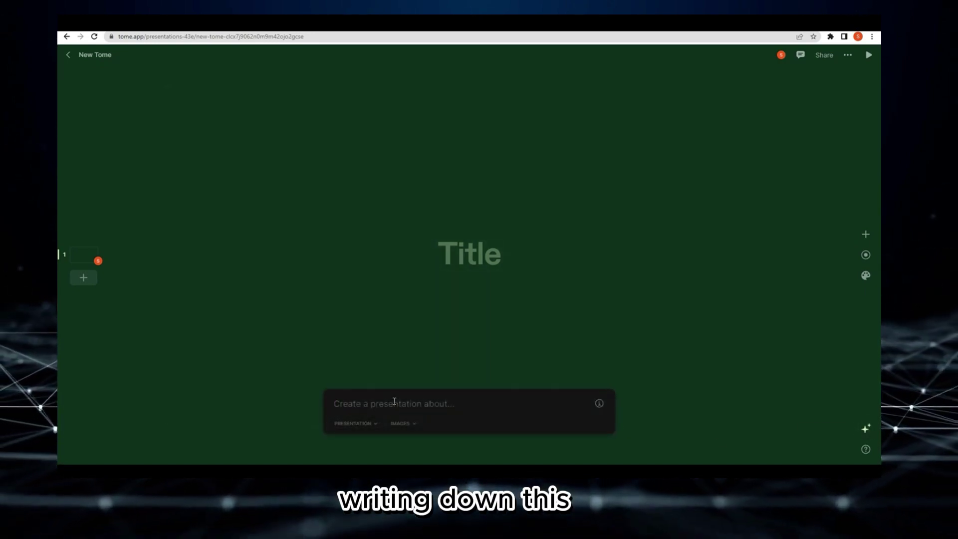
pyautogui.write('create ')
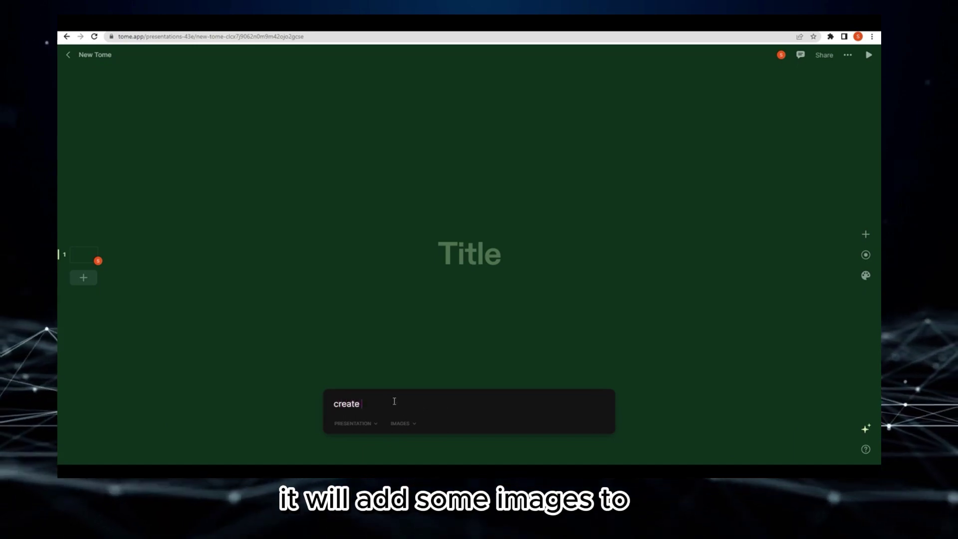
pyautogui.write('a slide ')
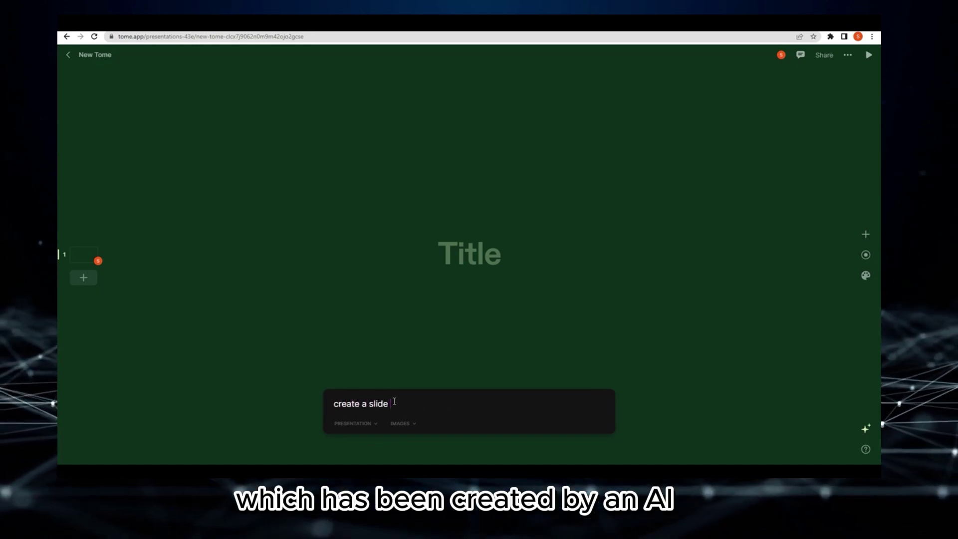
pyautogui.write('presentation ')
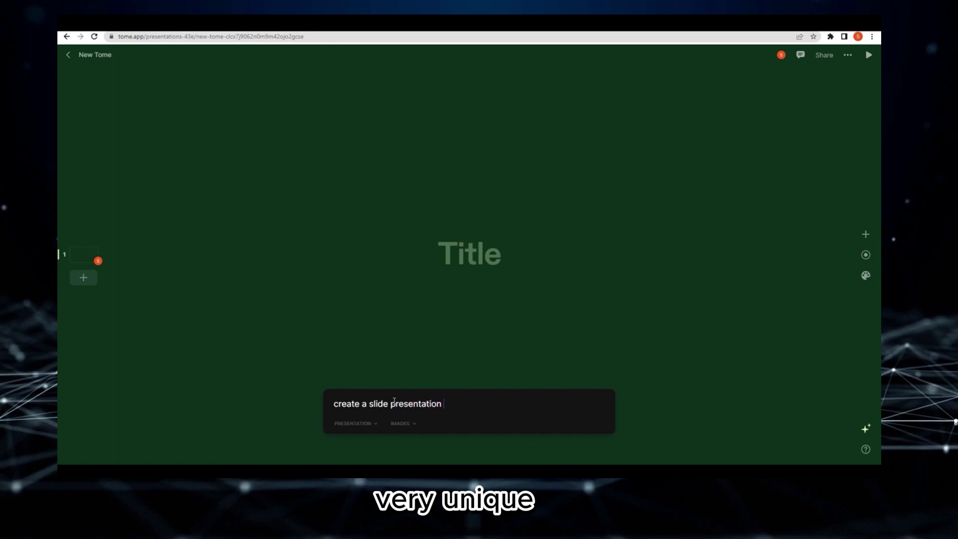
pyautogui.write('for world heal')
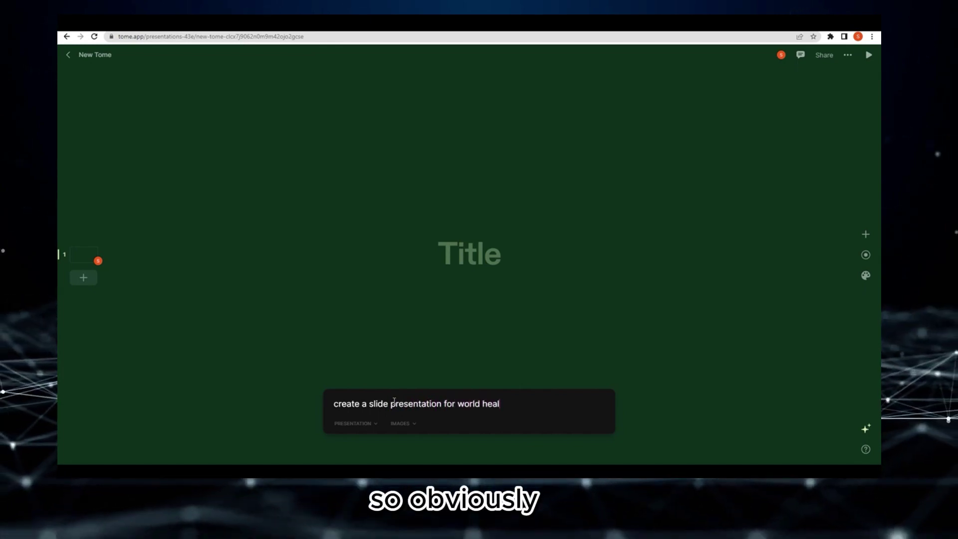
pyautogui.write('th dayu')
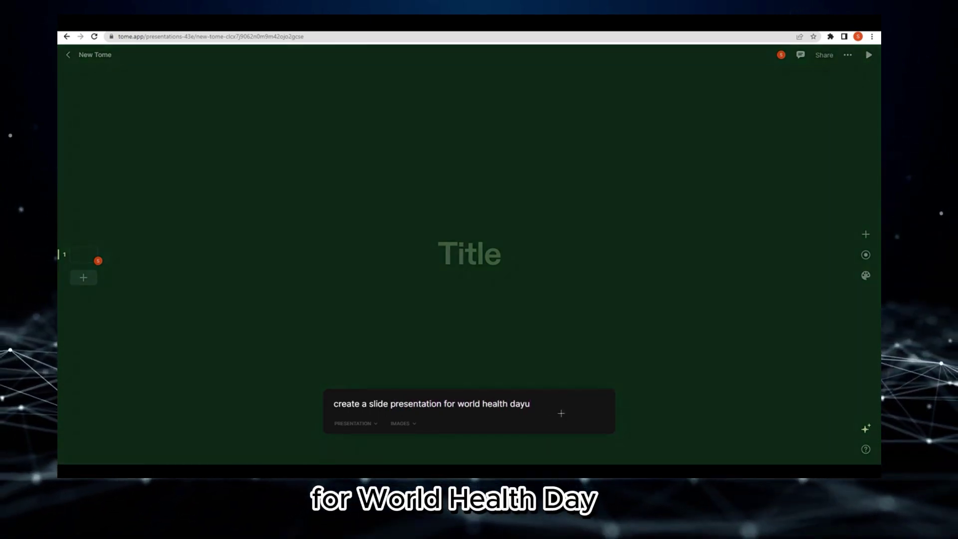
# Fix the prompt's trailing typo, end it with a period, and submit it for generation.
pyautogui.press('BackSpace')
pyautogui.write('.')
pyautogui.press('Return')
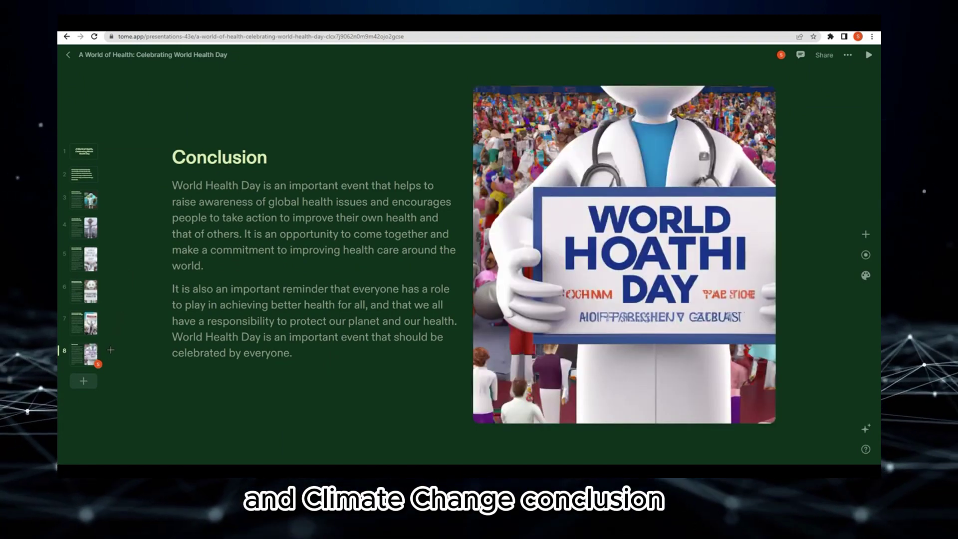
pyautogui.click(88, 320)
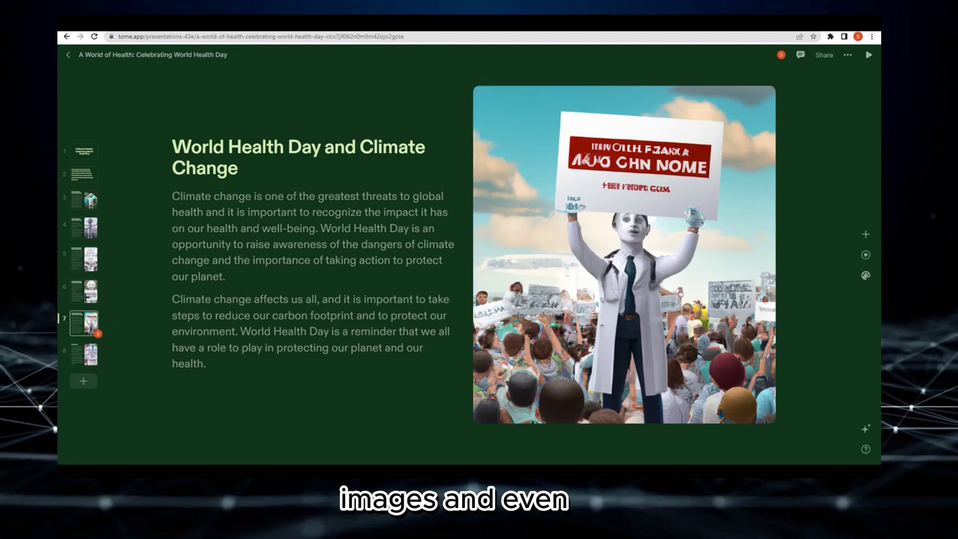
pyautogui.click(84, 291)
pyautogui.click(85, 257)
pyautogui.click(85, 227)
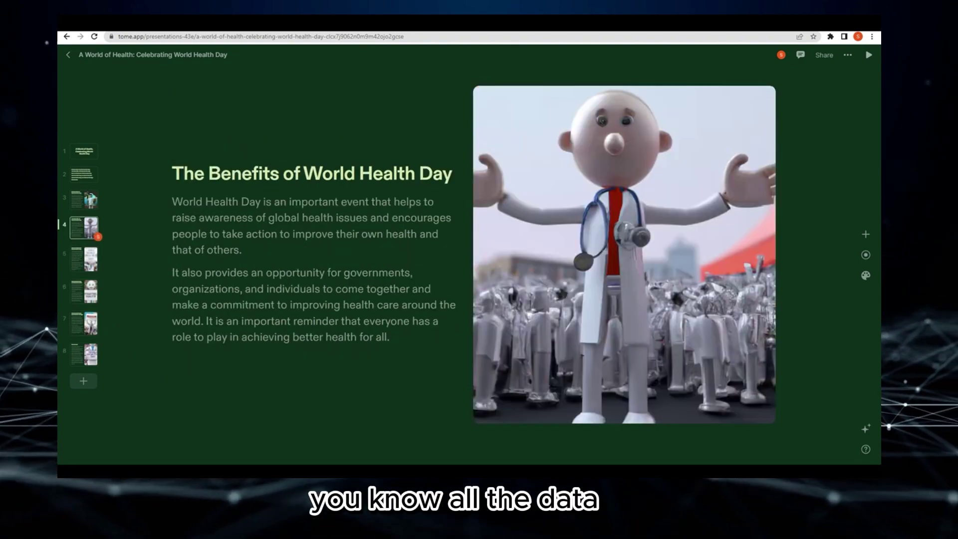
pyautogui.click(86, 199)
pyautogui.click(83, 176)
pyautogui.click(84, 151)
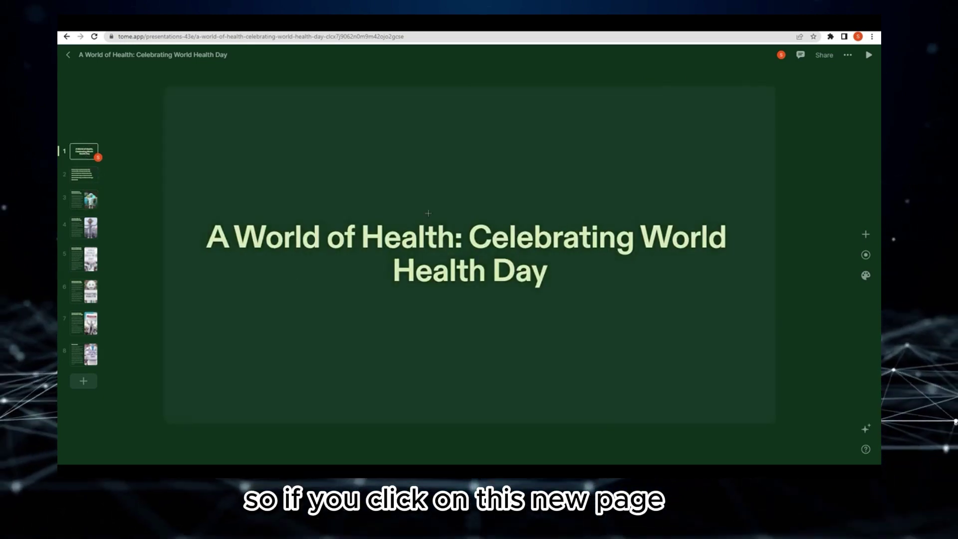
pyautogui.click(96, 172)
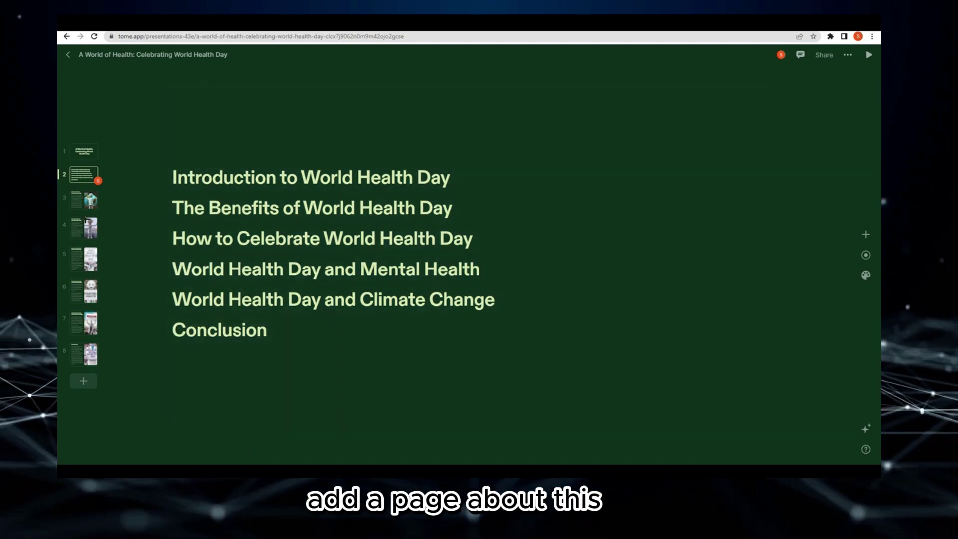
pyautogui.click(86, 202)
pyautogui.click(85, 221)
pyautogui.click(85, 257)
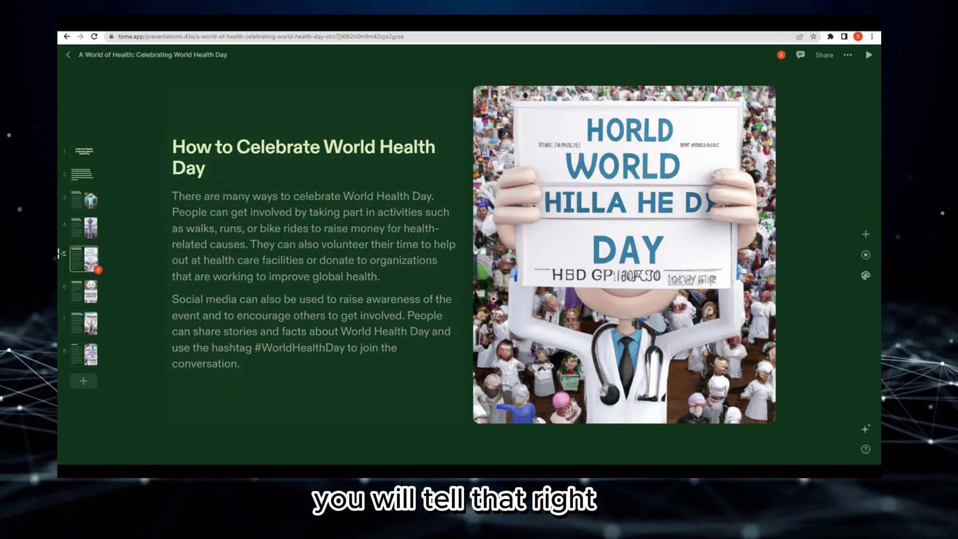
pyautogui.click(83, 292)
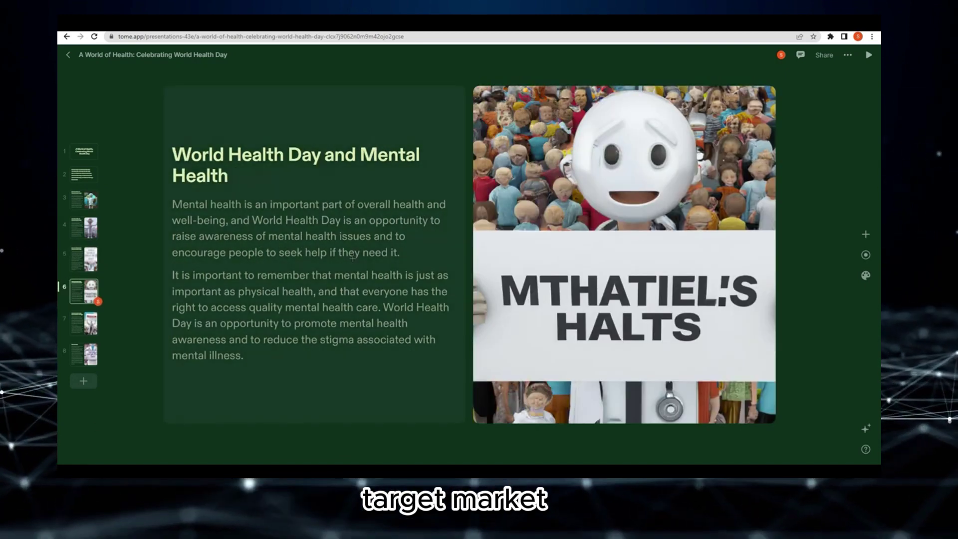
pyautogui.click(85, 324)
pyautogui.click(85, 354)
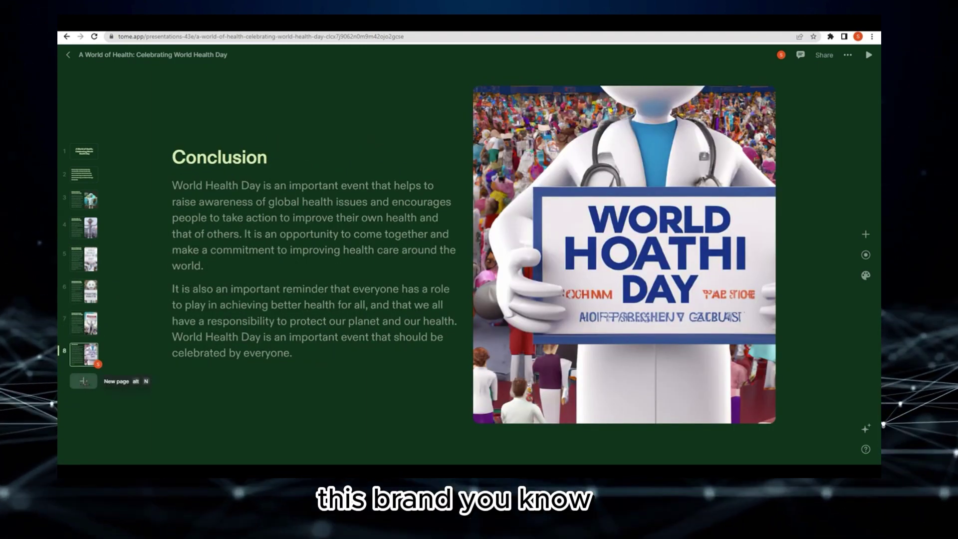
# Insert a blank ninth page with a Heading layout after Conclusion, then return to slide 8.
pyautogui.click(84, 381)
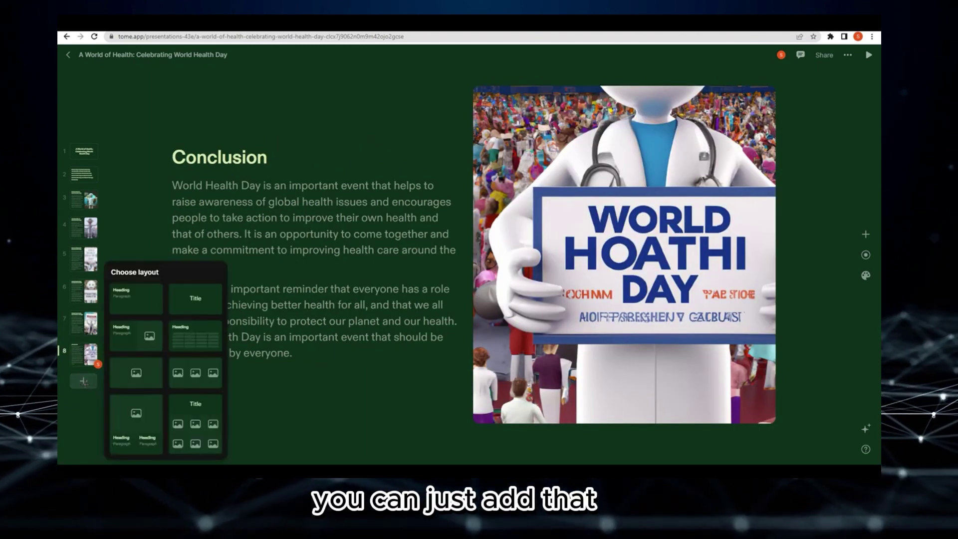
pyautogui.click(145, 298)
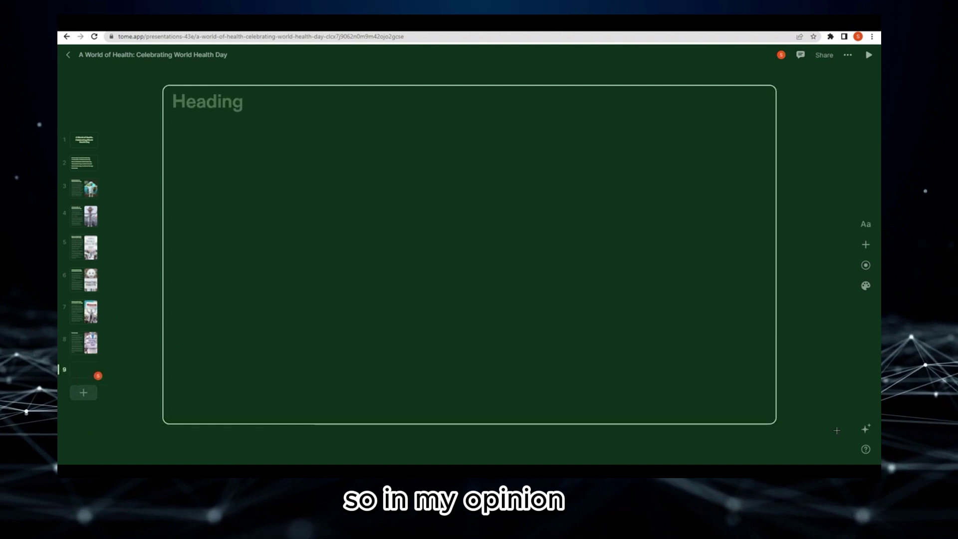
pyautogui.hotkey('ctrl', 'k')
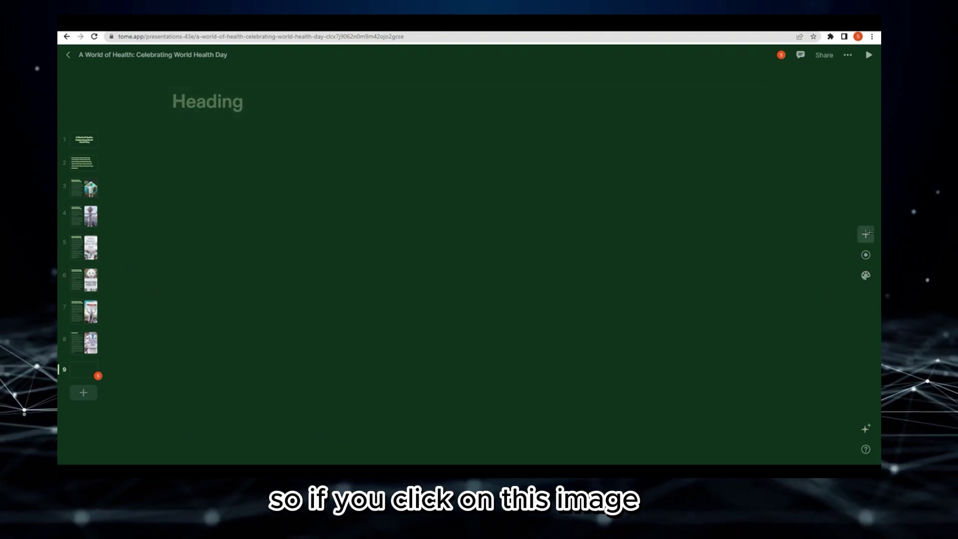
pyautogui.click(93, 342)
pyautogui.click(866, 235)
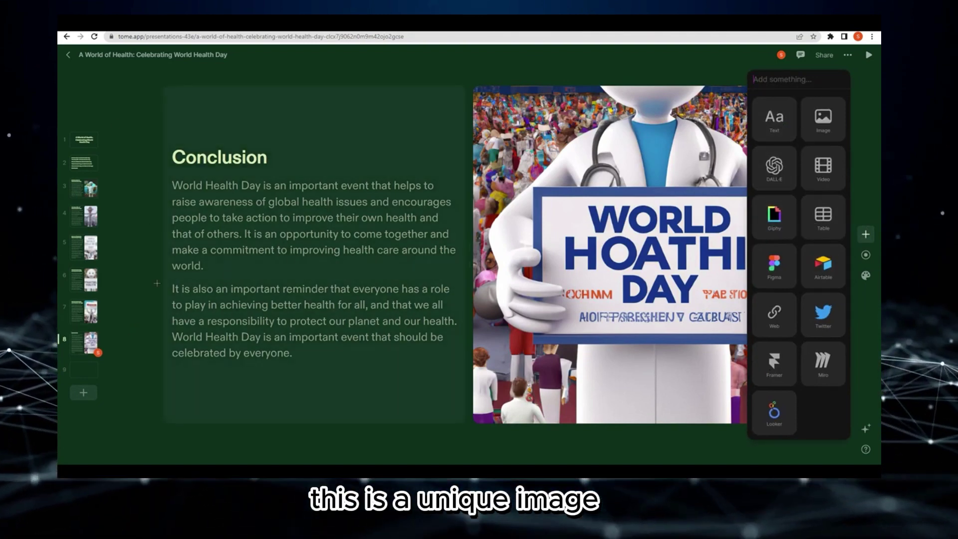
# Place an empty DALL-E image tile beside the Conclusion slide's image, narrowing the text.
pyautogui.click(336, 249)
pyautogui.click(280, 336)
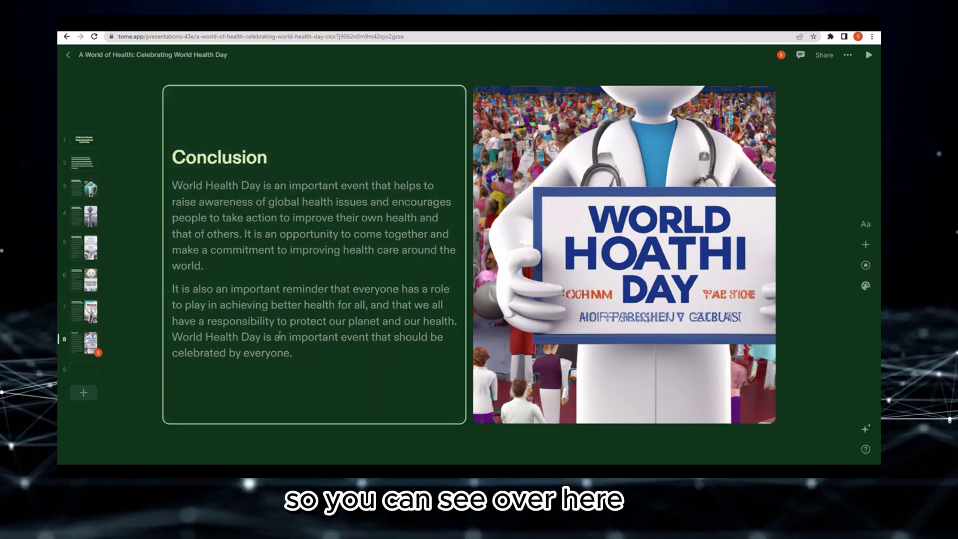
pyautogui.click(866, 224)
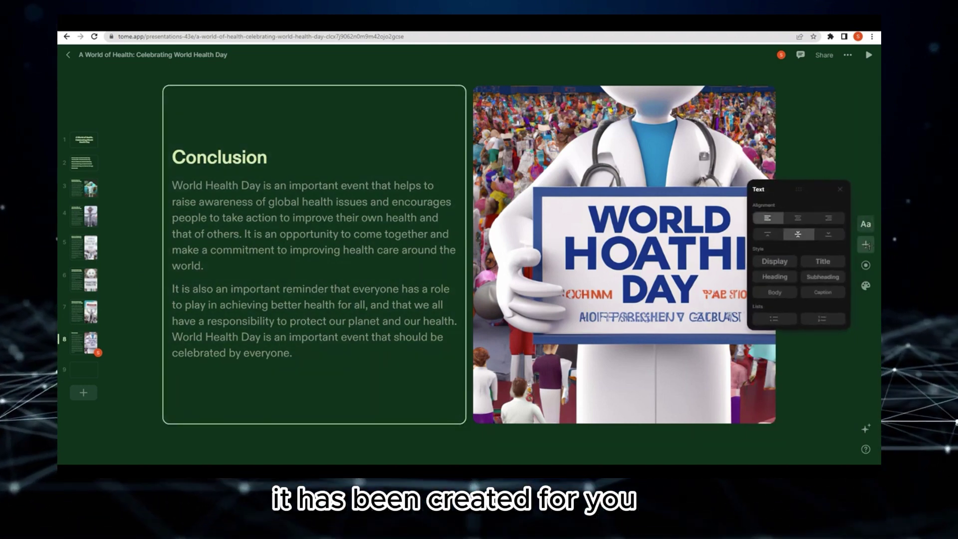
pyautogui.click(866, 244)
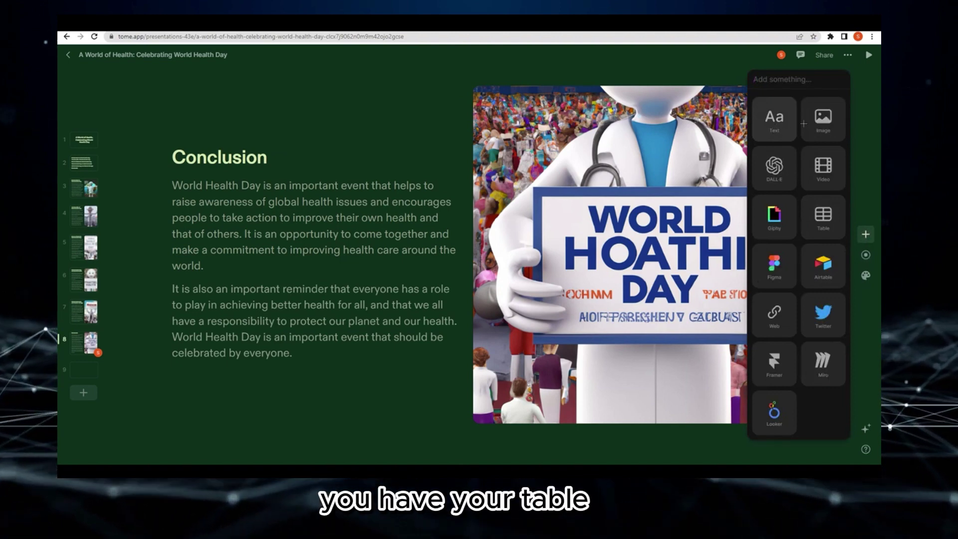
pyautogui.rightClick(560, 183)
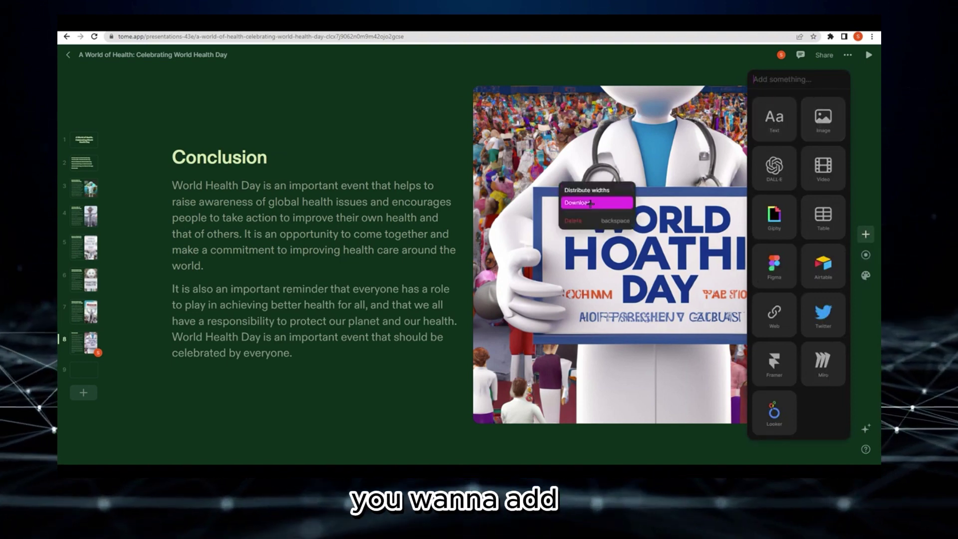
pyautogui.click(775, 167)
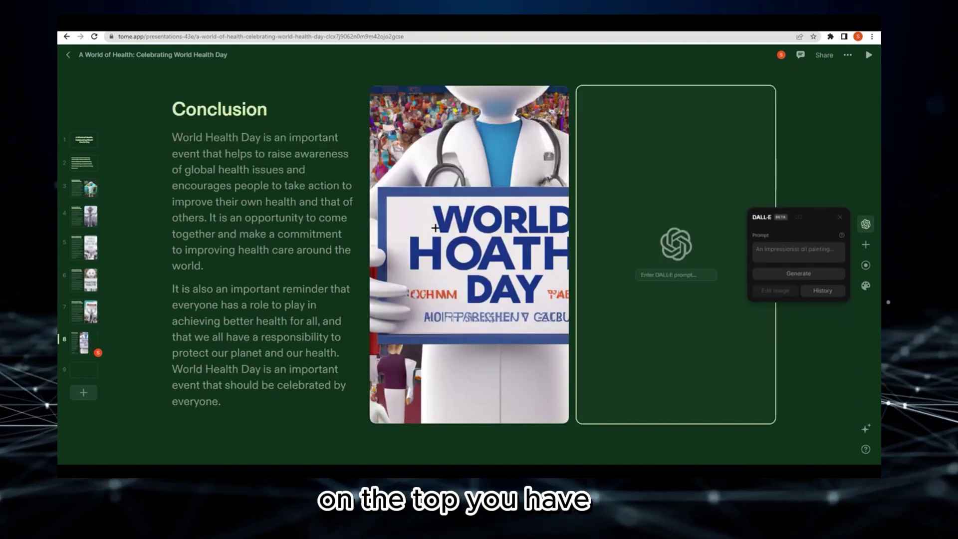
pyautogui.click(473, 182)
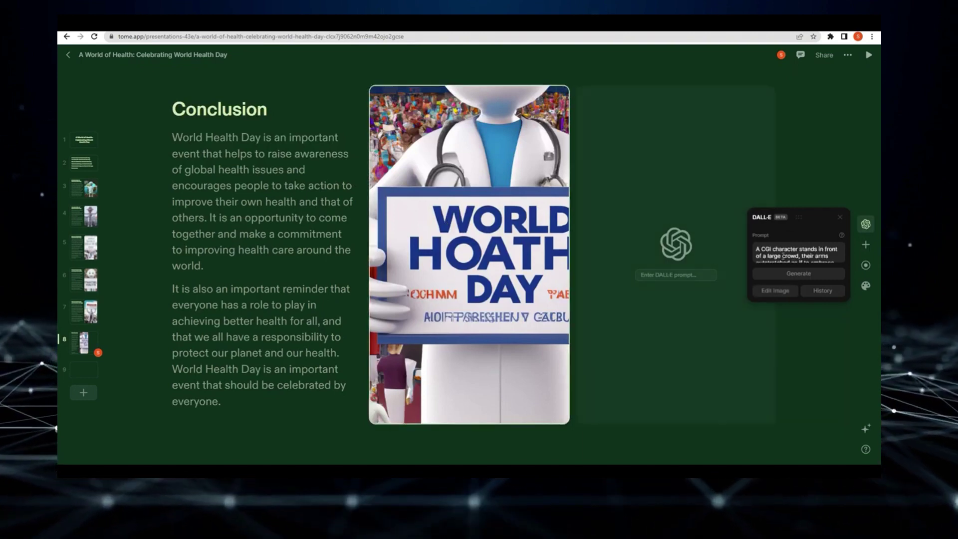
pyautogui.scroll(-5, 807, 258)
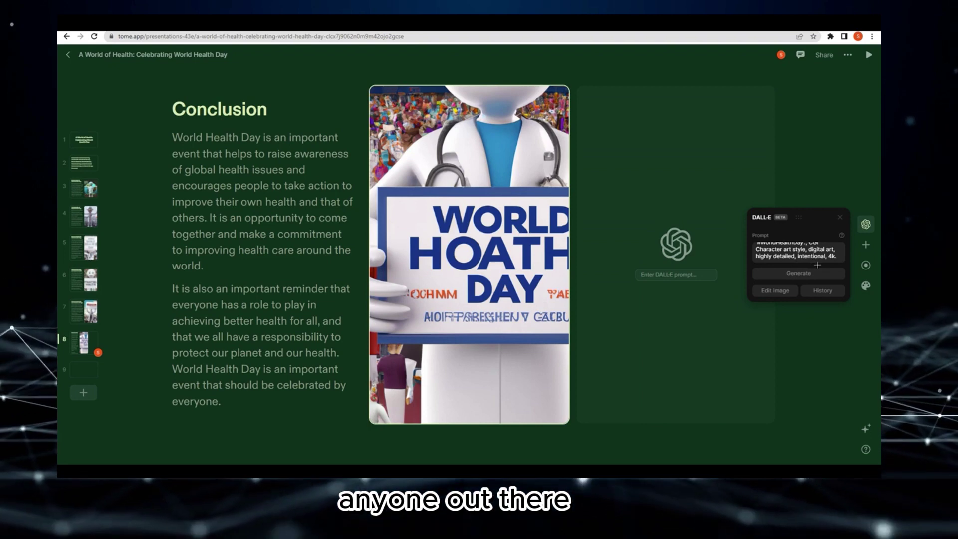
pyautogui.click(866, 224)
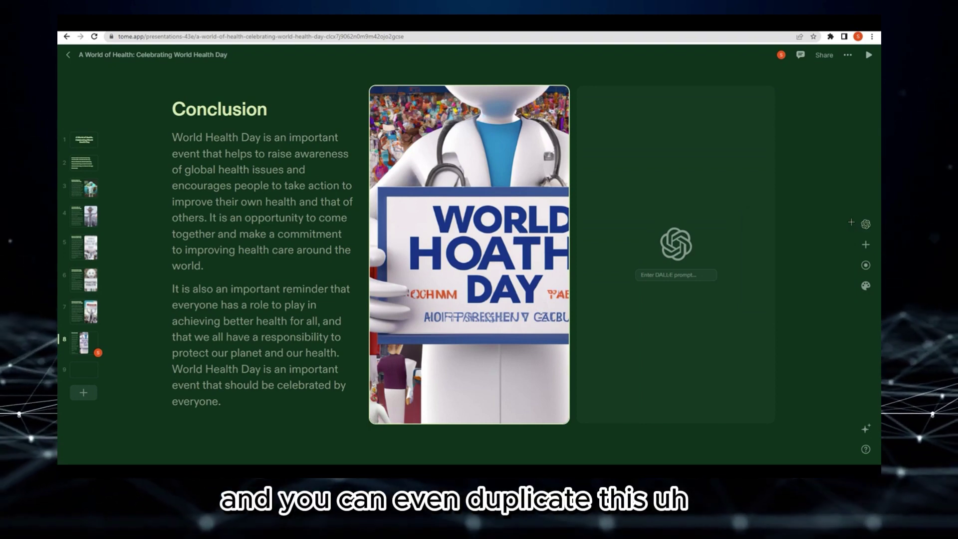
pyautogui.click(867, 225)
pyautogui.click(866, 244)
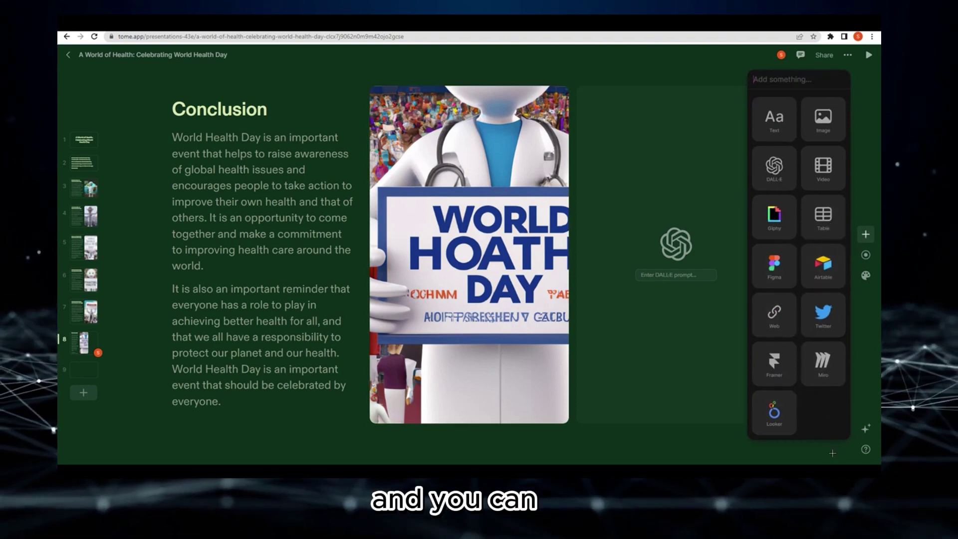
pyautogui.click(872, 308)
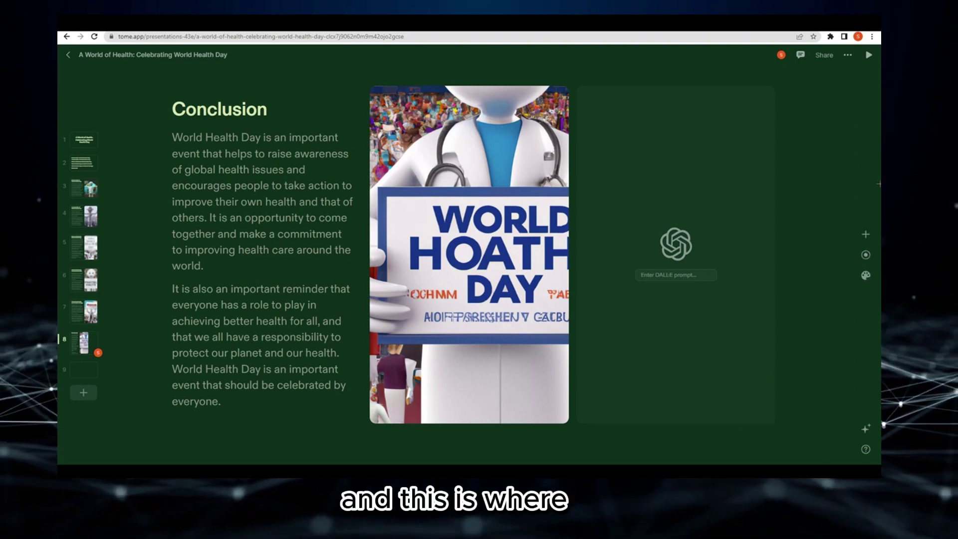
pyautogui.click(866, 276)
pyautogui.click(866, 276)
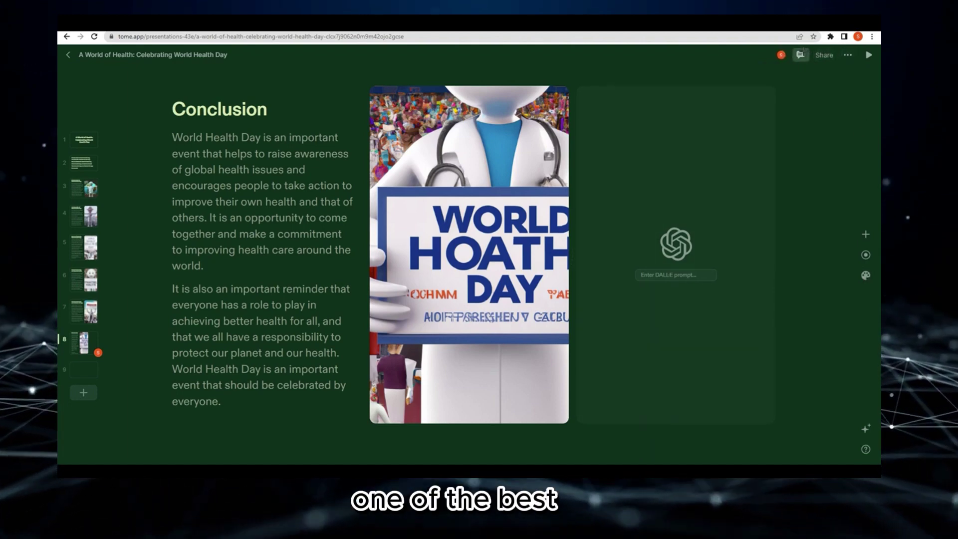
# Look over the Comments, Share settings and the ... options menu.
pyautogui.click(801, 54)
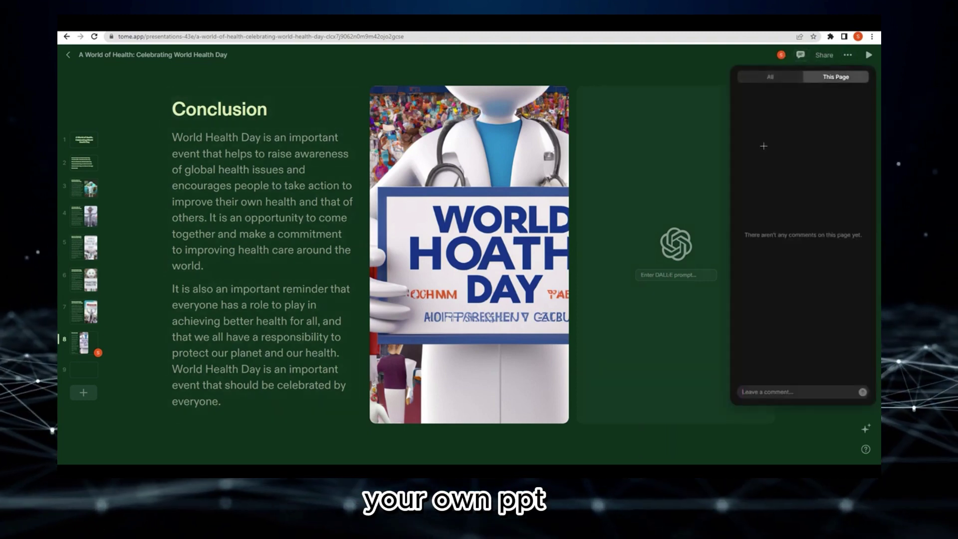
pyautogui.click(824, 55)
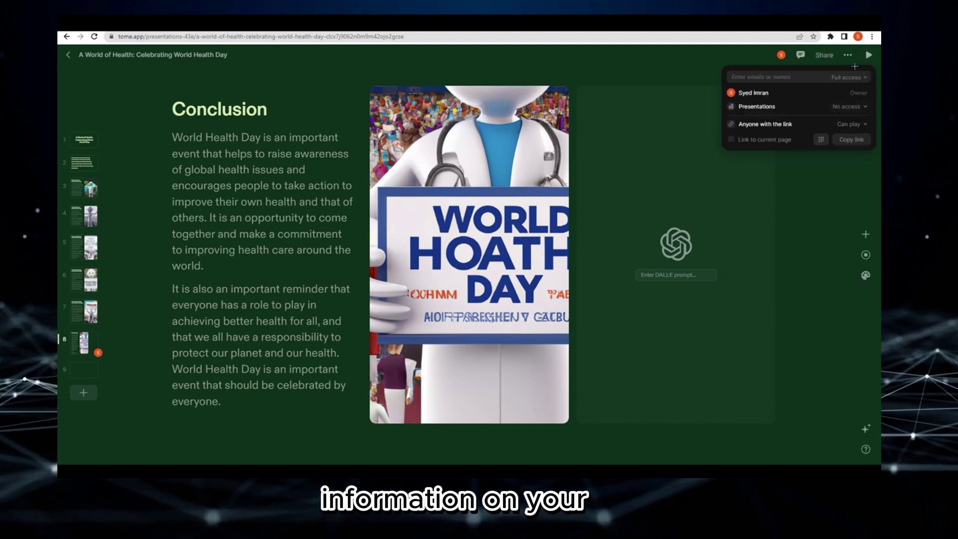
pyautogui.click(848, 55)
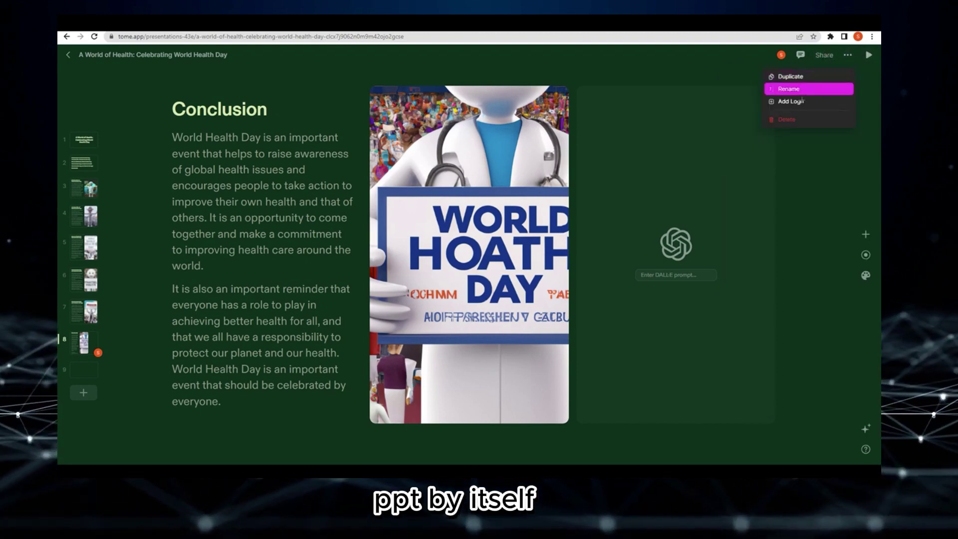
pyautogui.click(694, 231)
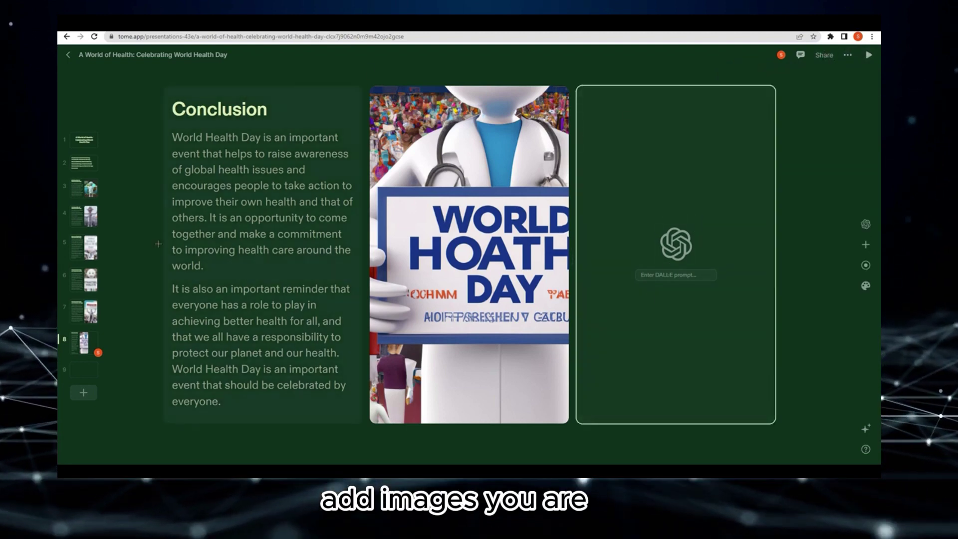
# Delete the empty DALL-E tile from the Conclusion slide.
pyautogui.rightClick(728, 221)
pyautogui.click(739, 255)
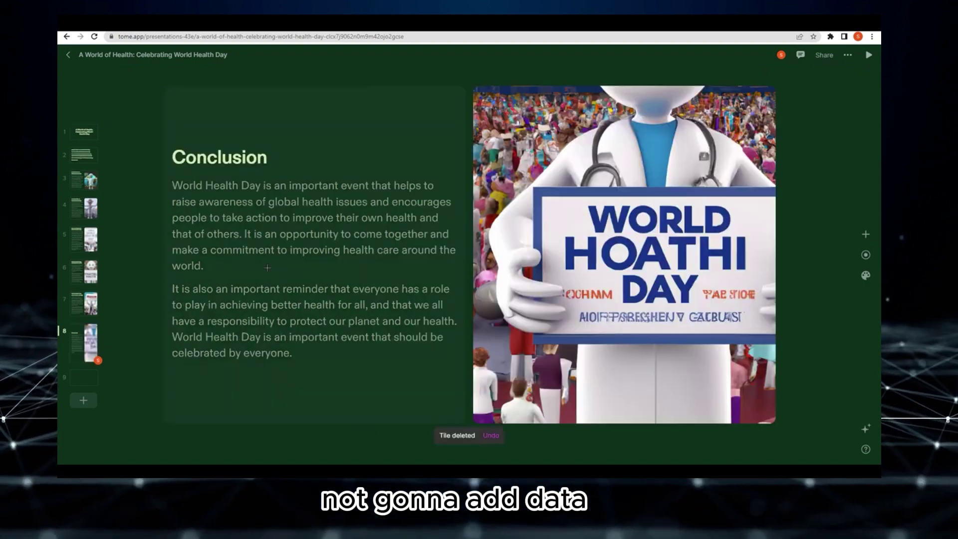
pyautogui.click(848, 55)
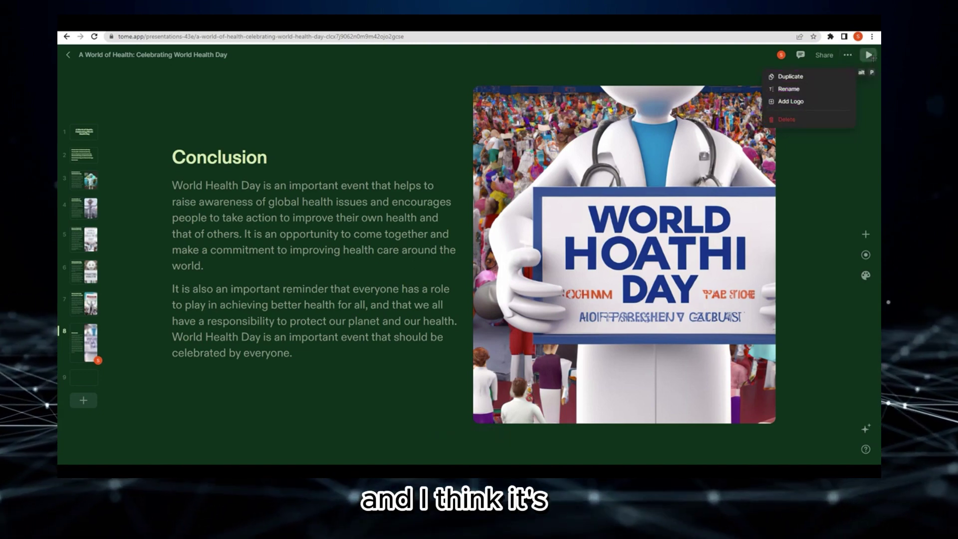
pyautogui.click(864, 94)
# Play the deck, step back to the 'A World of Health' title slide, and exit playback.
pyautogui.click(869, 55)
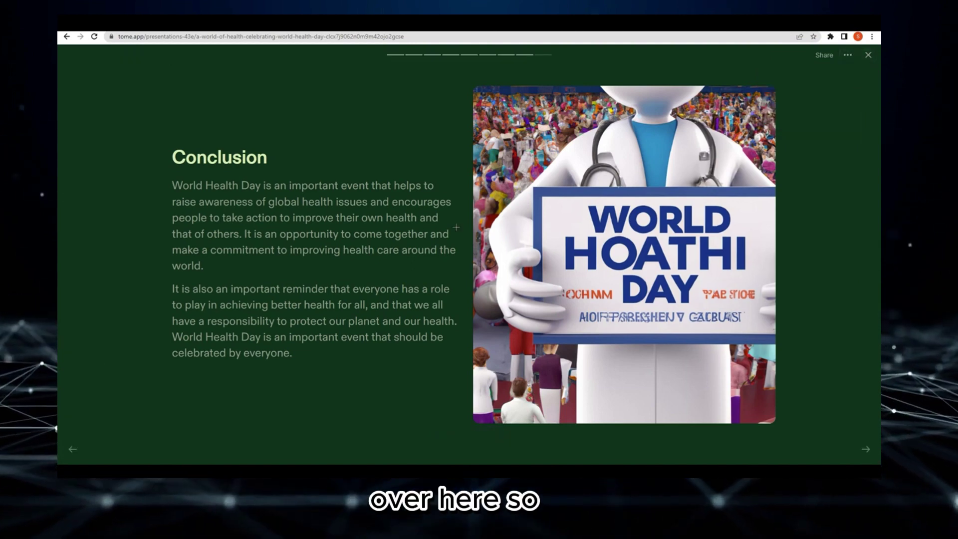
pyautogui.press('Left')
pyautogui.press('Left')
pyautogui.press('Left')
pyautogui.press('Left')
pyautogui.press('Left')
pyautogui.press('Left')
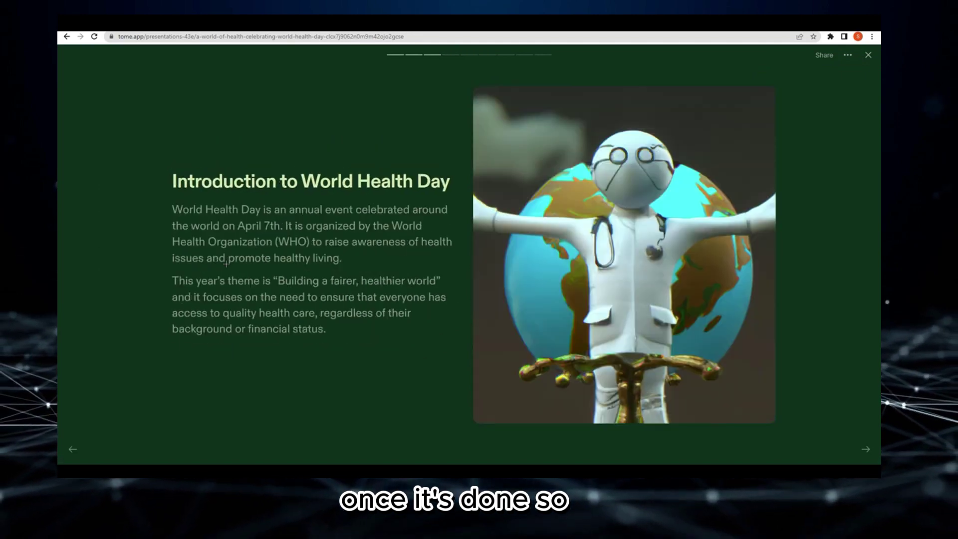
pyautogui.press('Right')
pyautogui.press('Left')
pyautogui.press('Left')
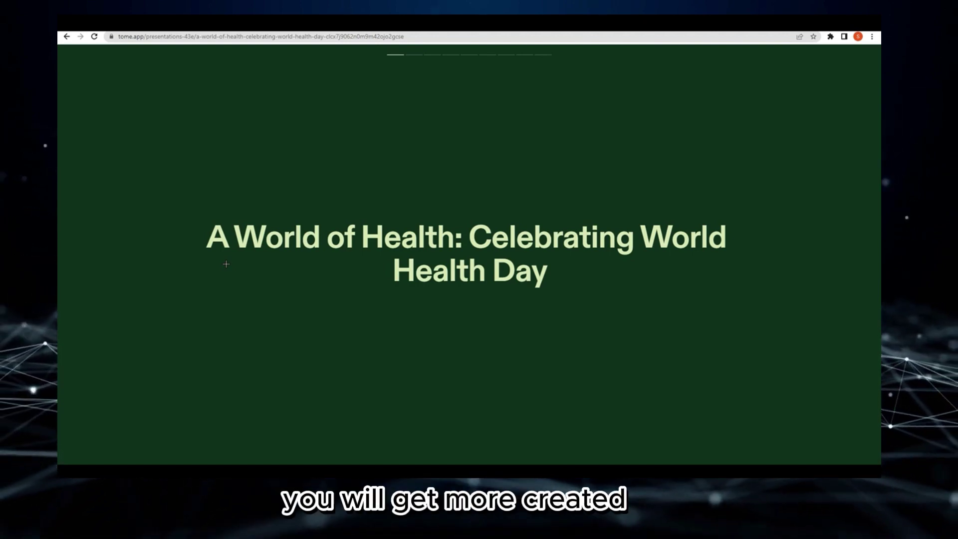
pyautogui.press('Escape')
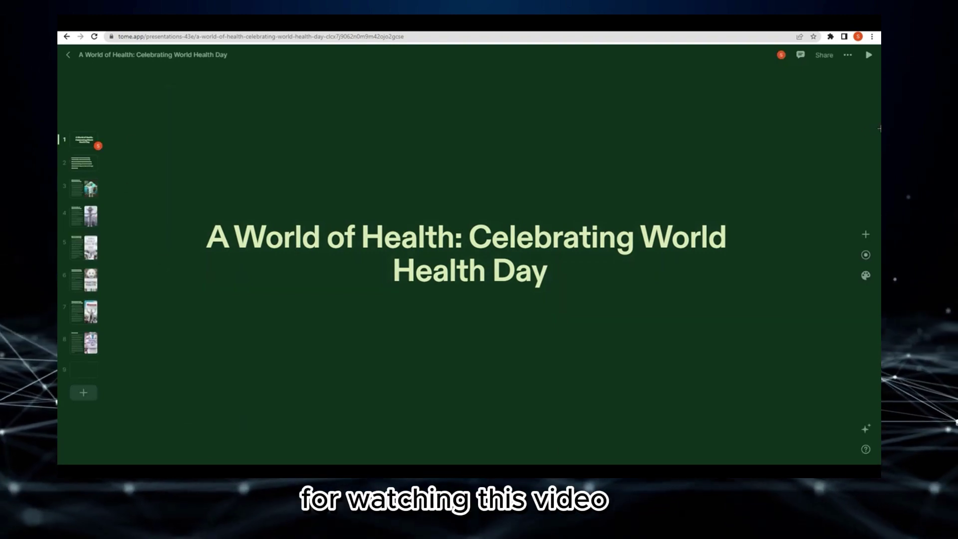
# Return from the World Health Day deck to the Presentations dashboard.
pyautogui.click(68, 55)
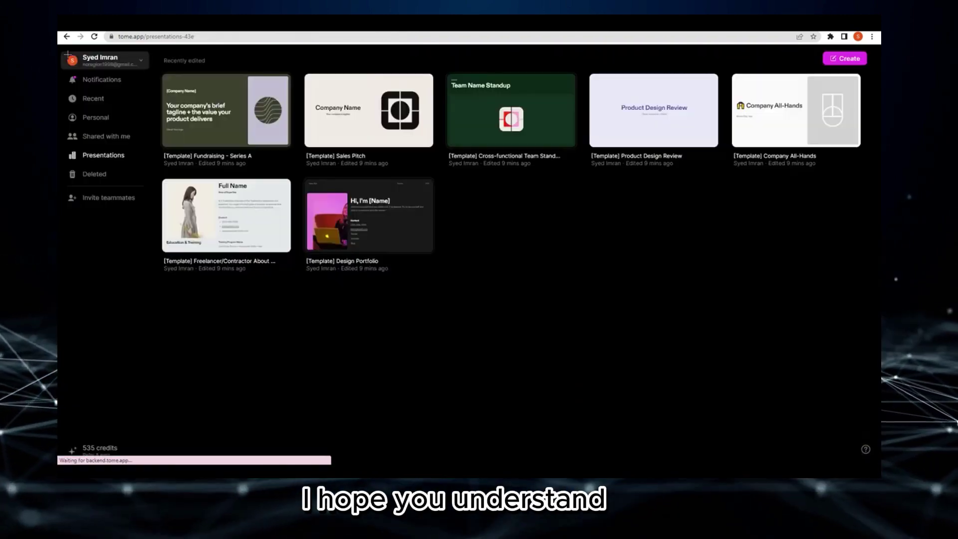